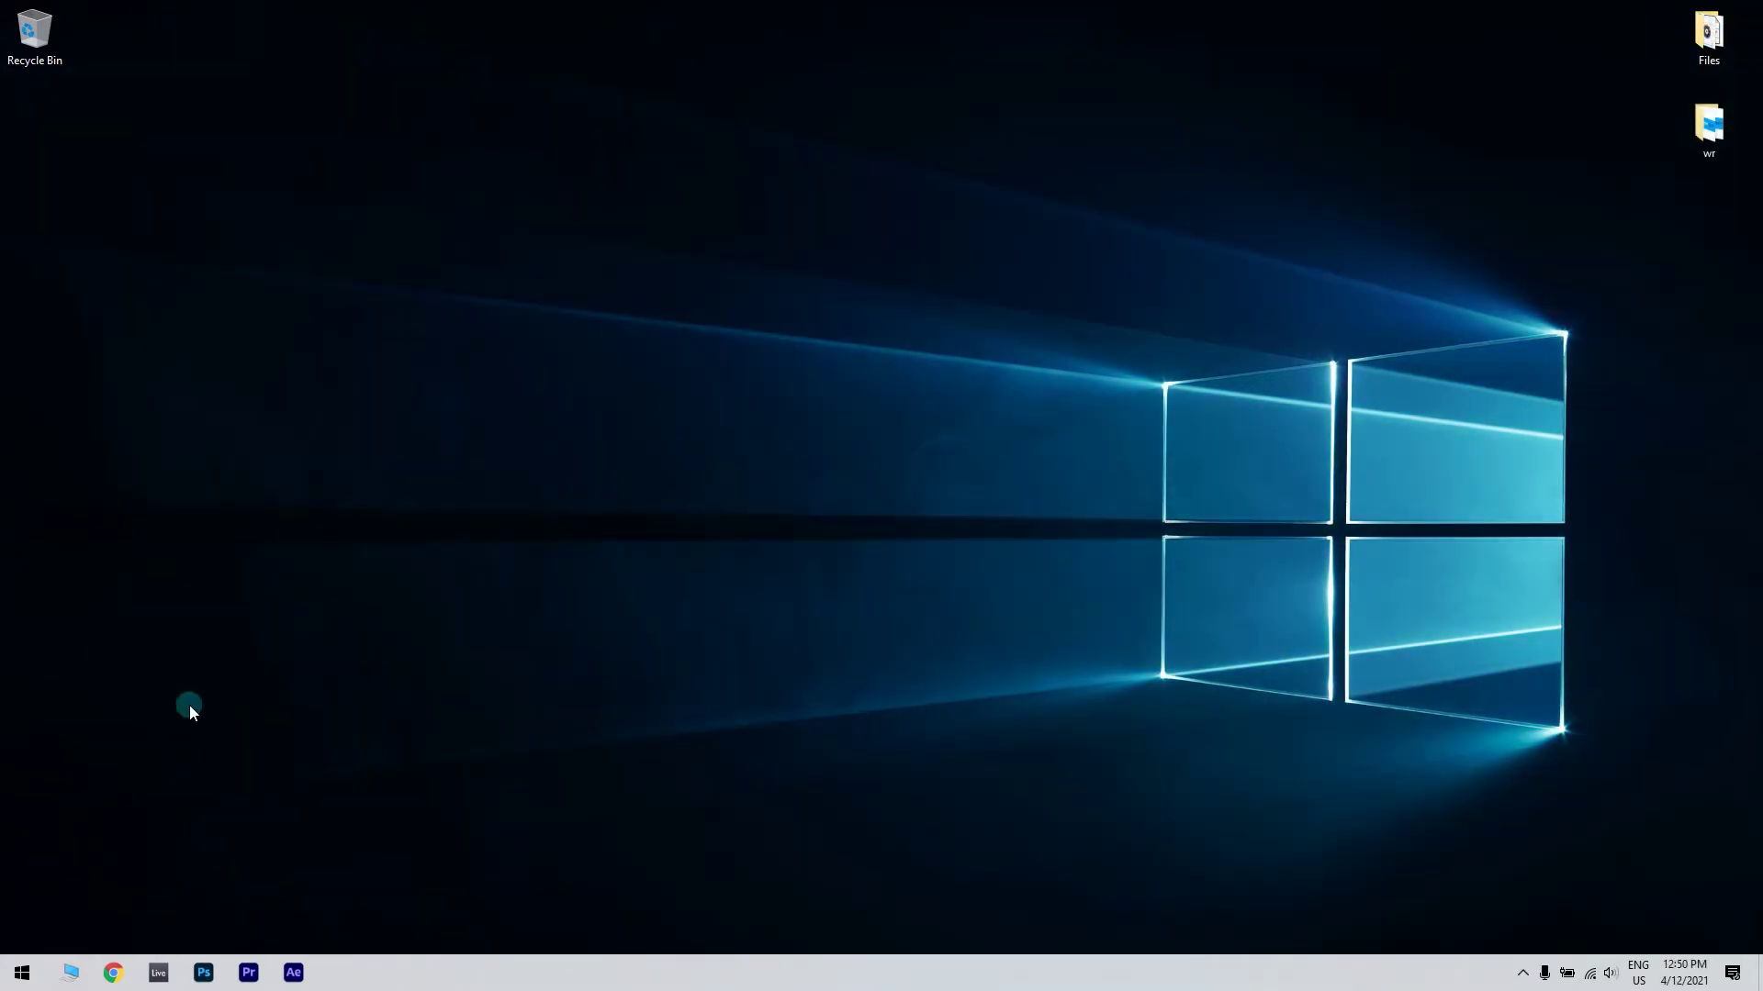
Use Update & Security > Recovery in Settings to restart into Advanced startup.
left_click(22, 972)
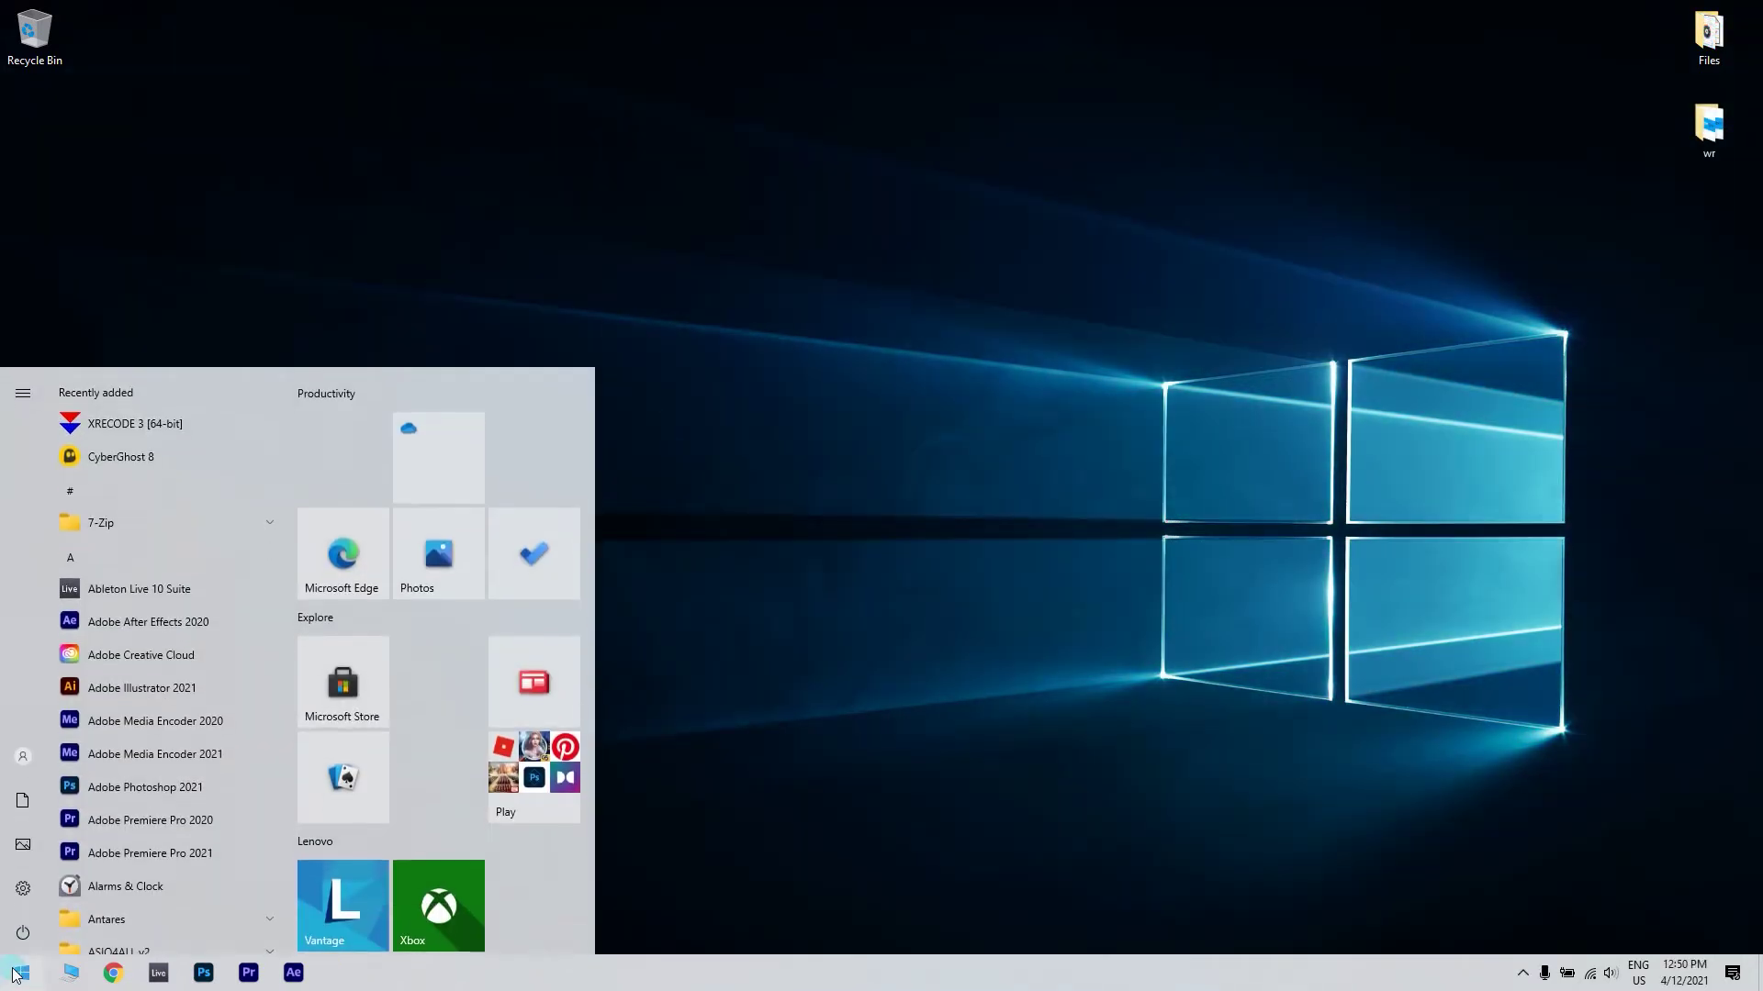
left_click(24, 889)
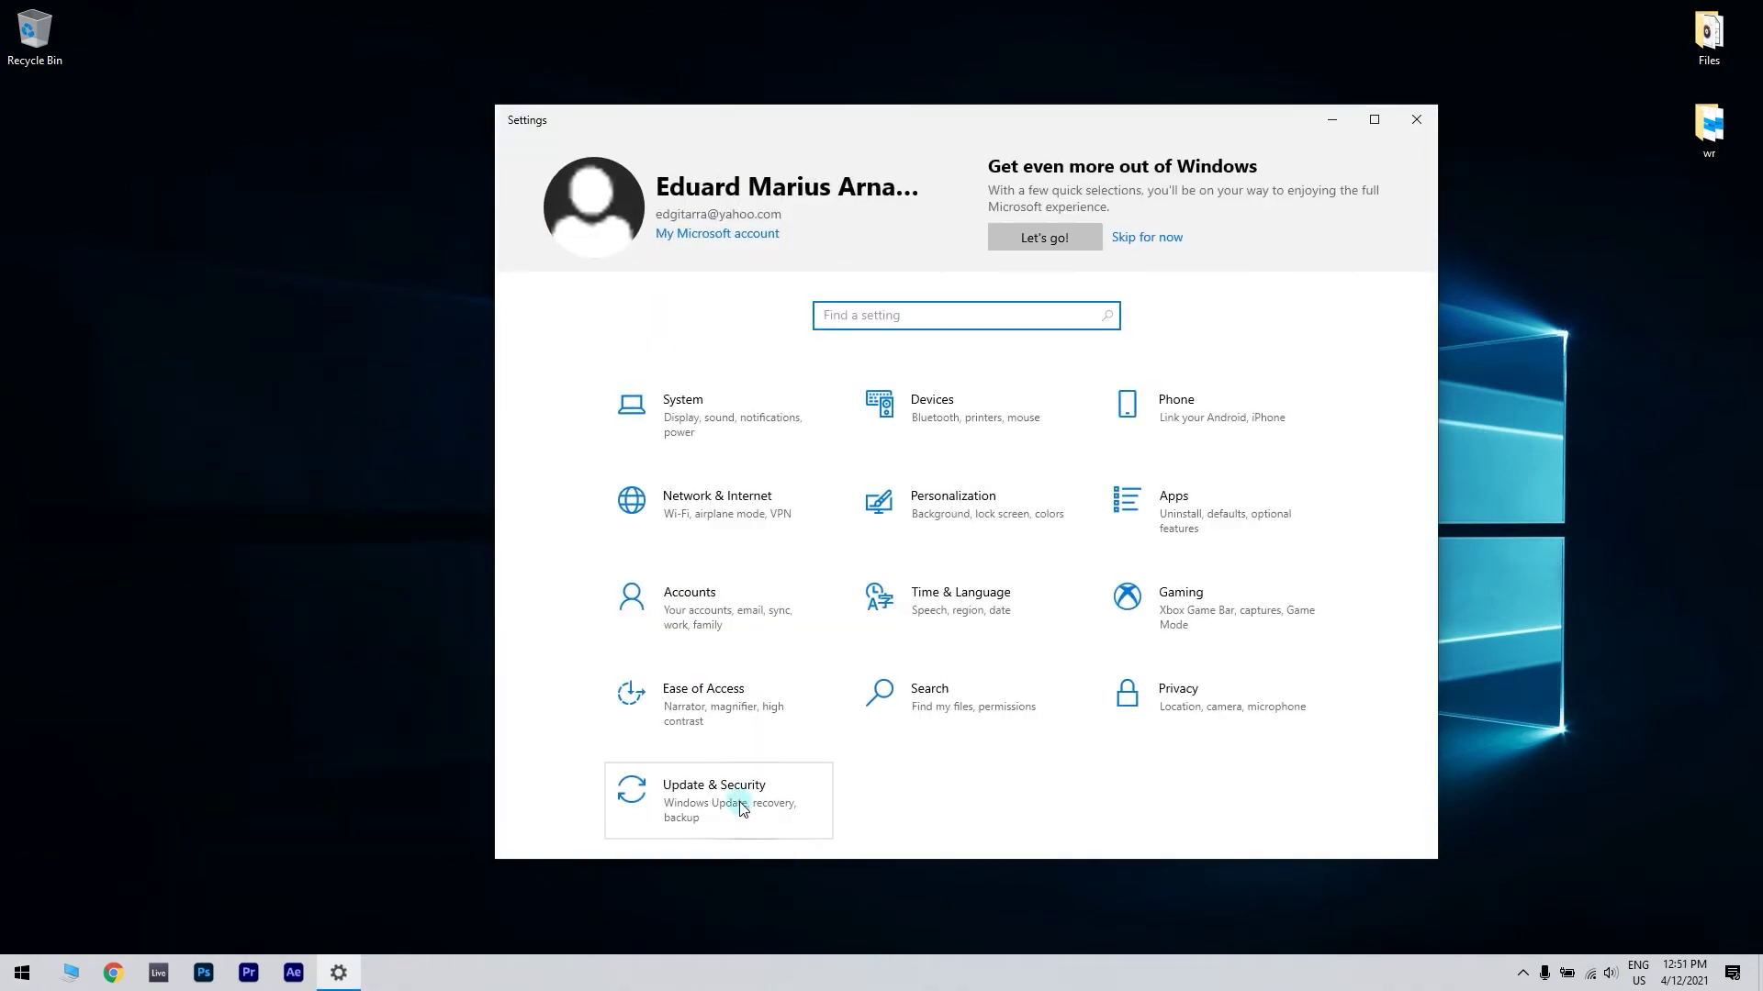
left_click(734, 801)
left_click(575, 533)
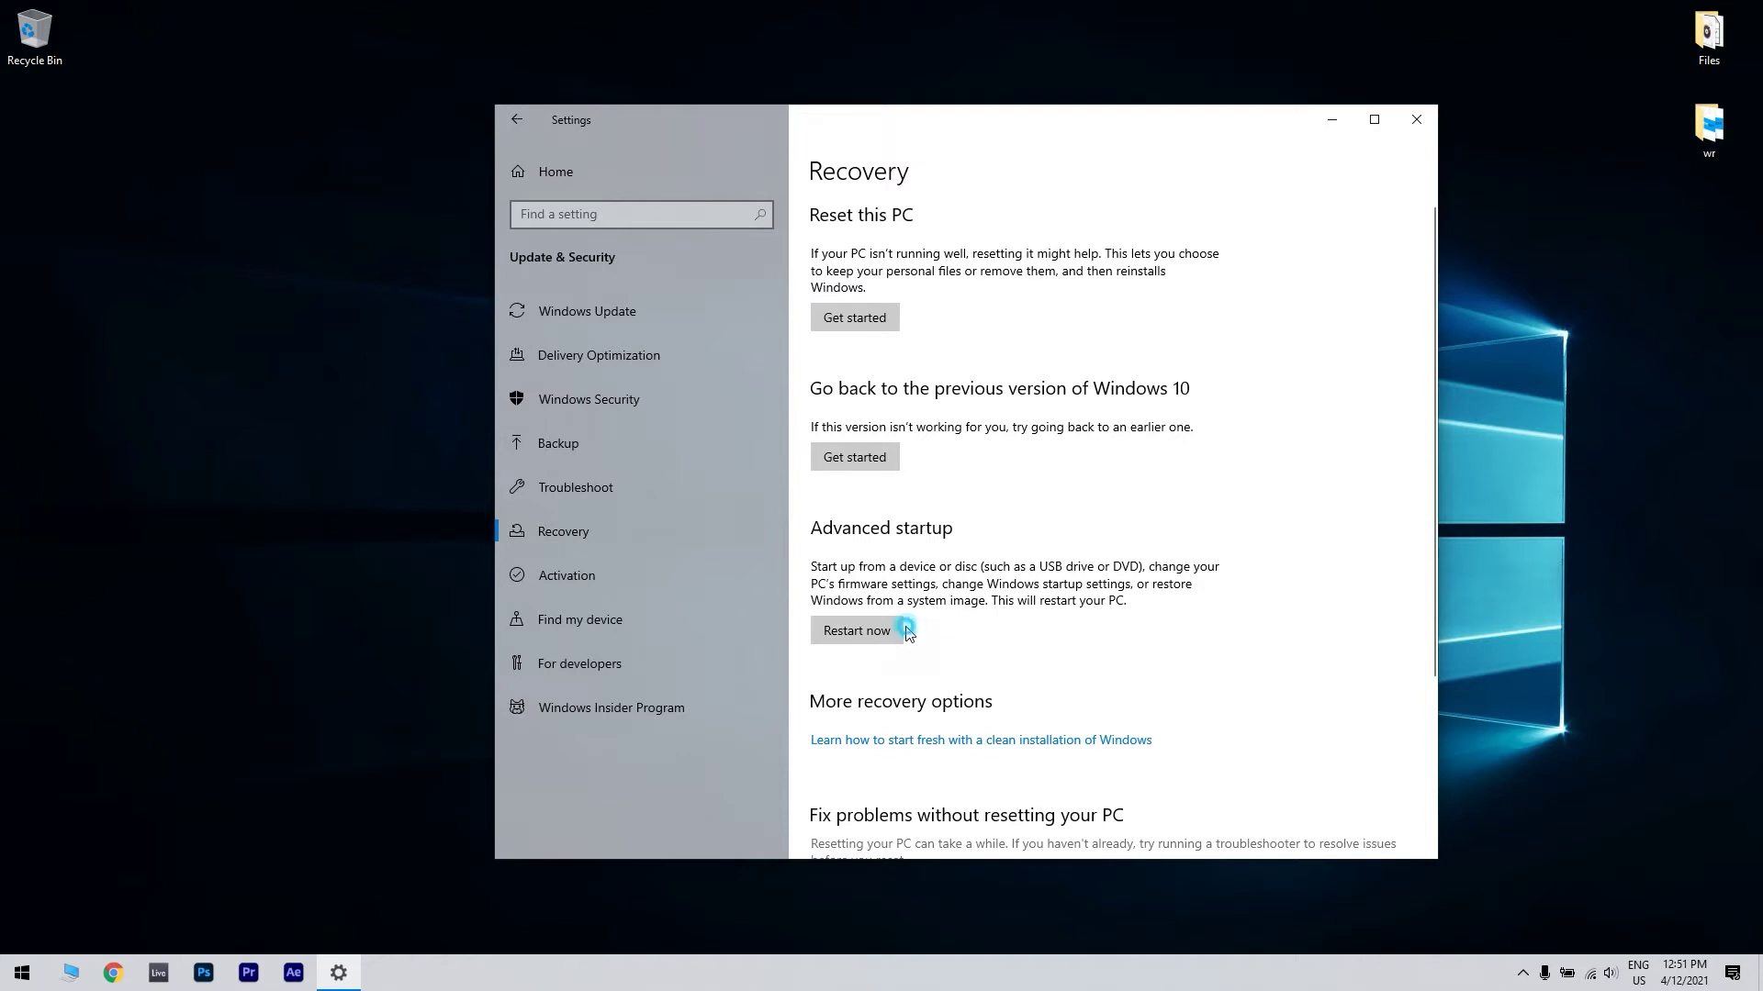
left_click(897, 630)
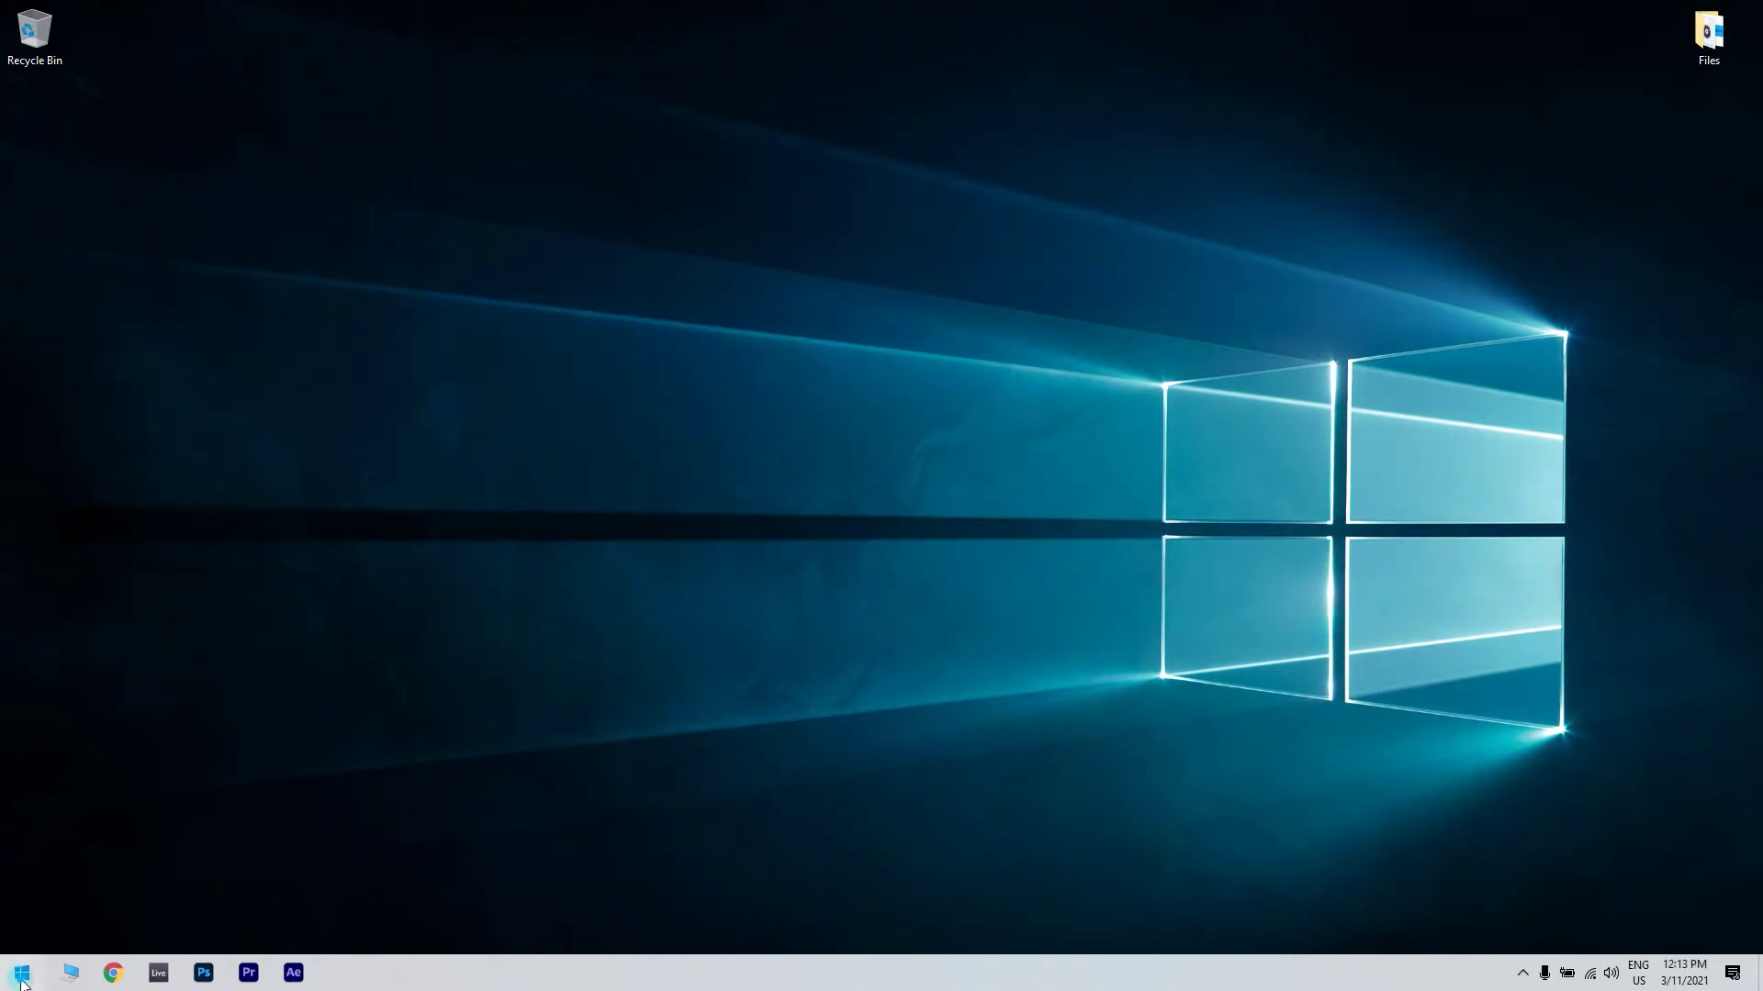
Launch System Restore by running rstrui from the Run dialog.
left_click(22, 974)
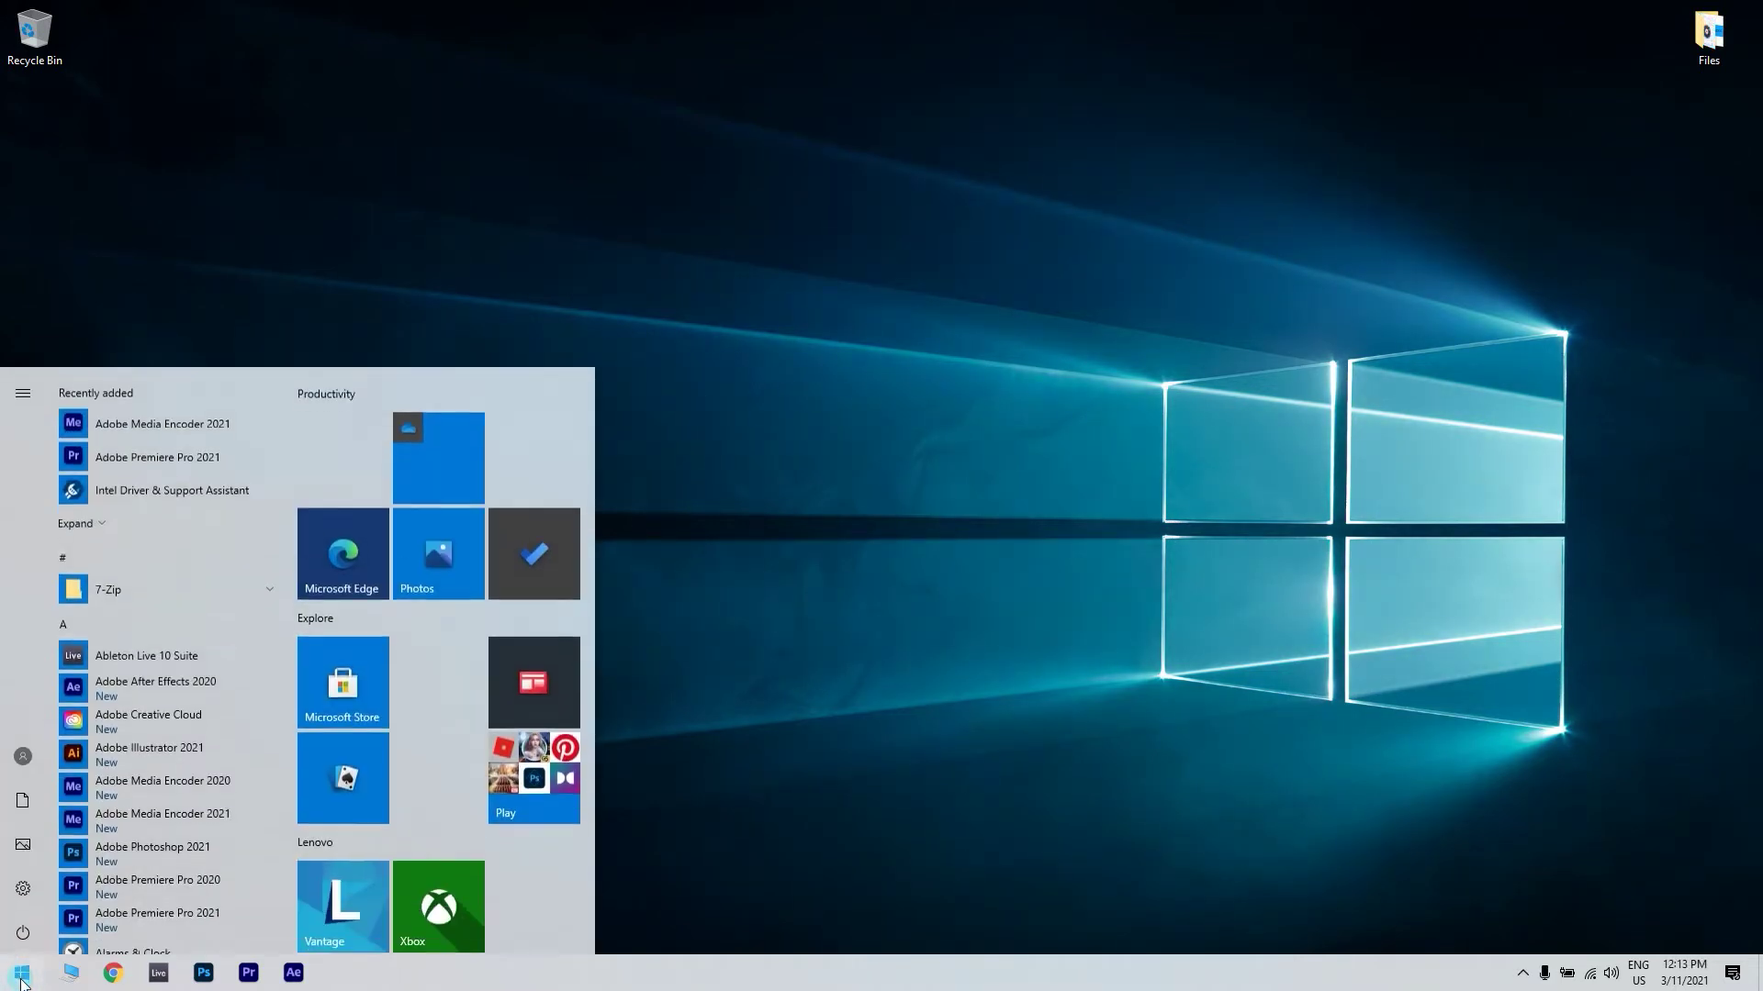
type("run")
key("Return")
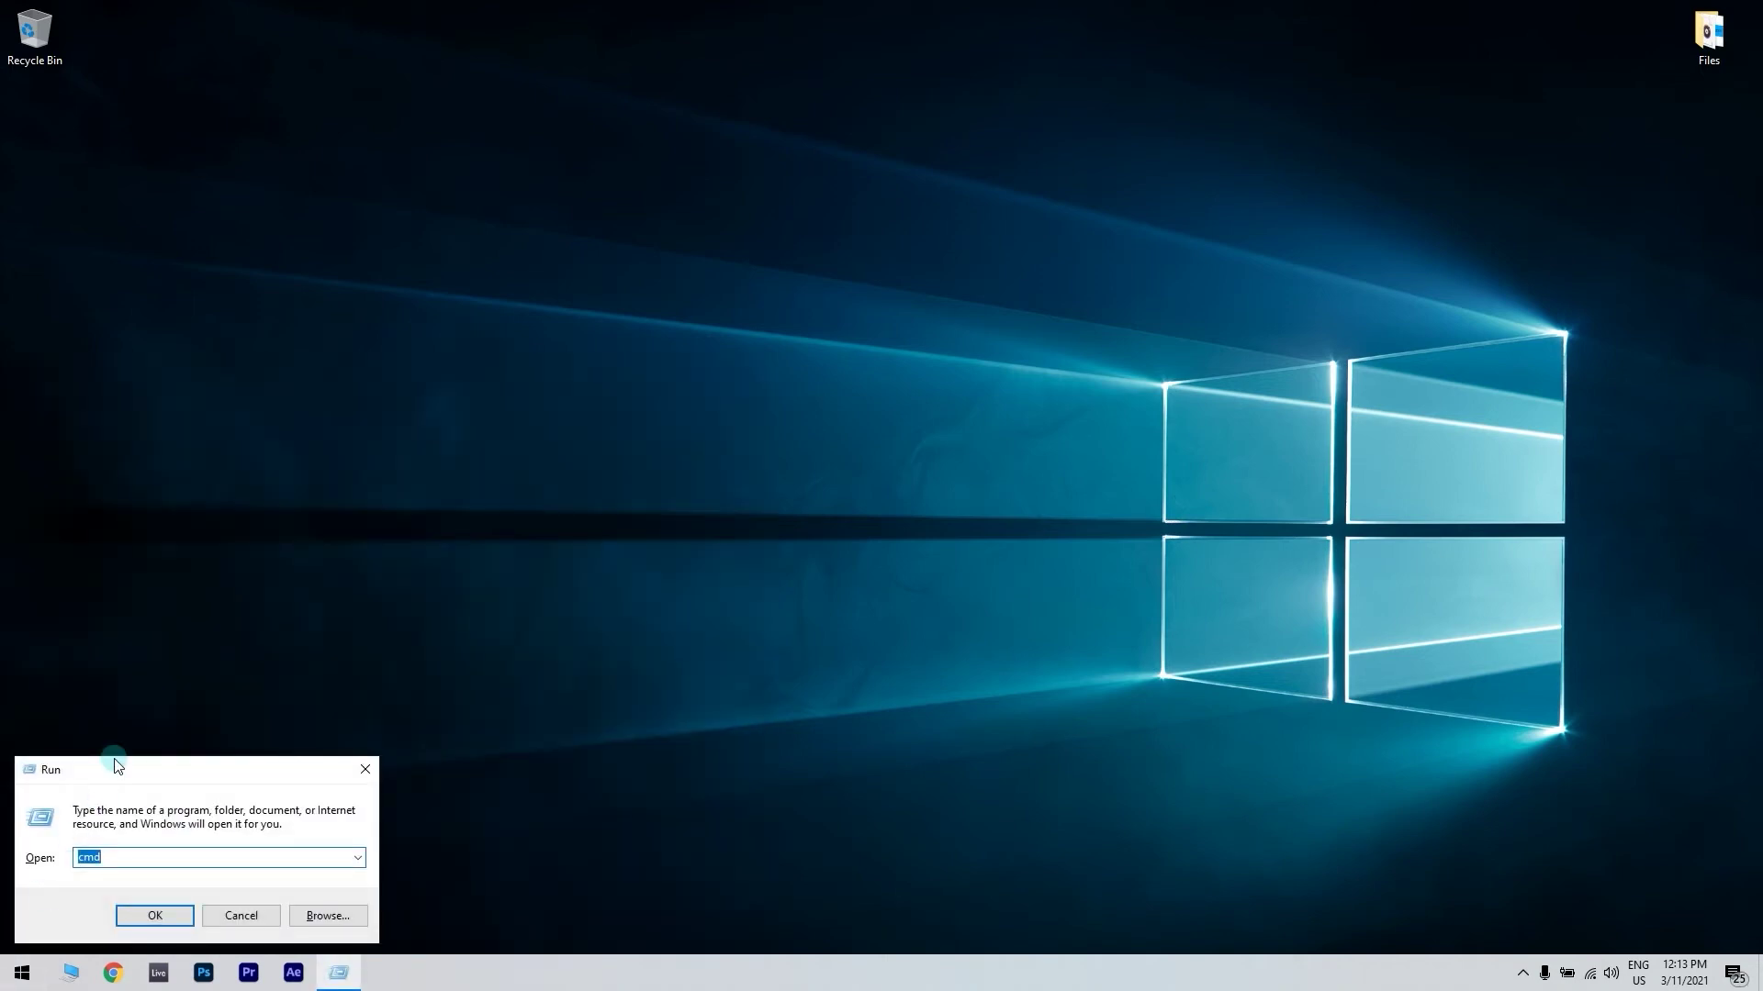
type("rstrui")
key("Return")
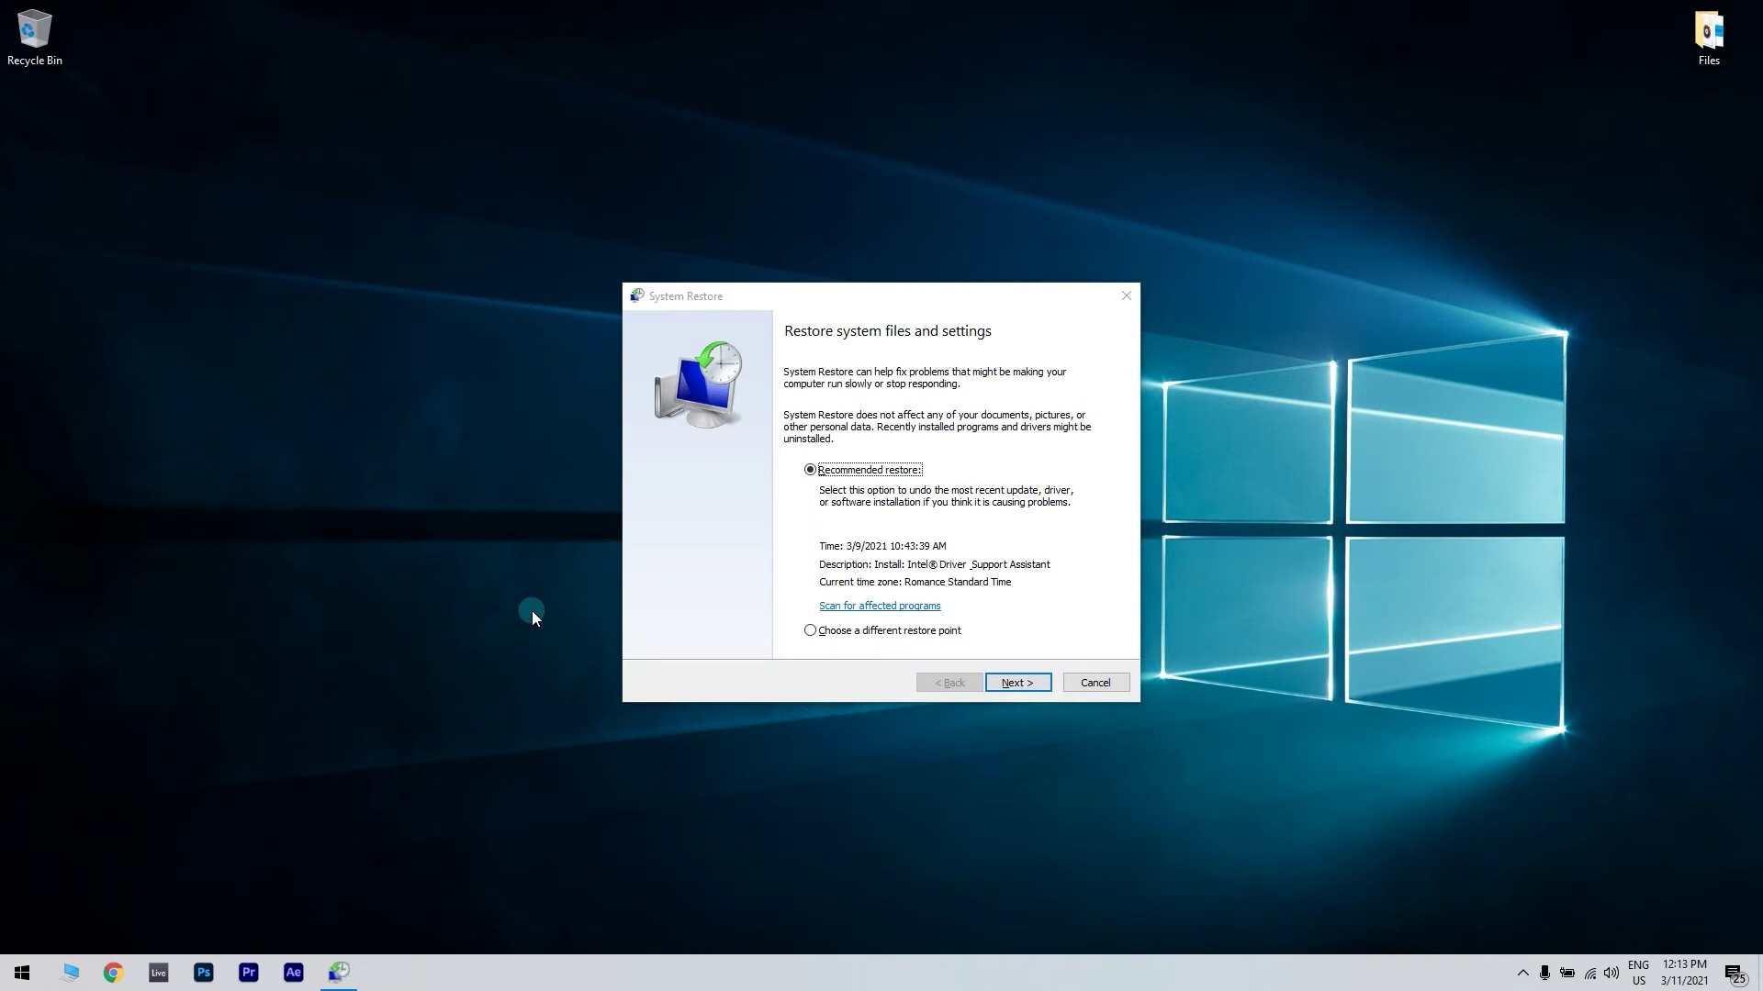
Choose the 3/9/2021 Intel Driver & Support Assistant restore point and proceed to confirmation.
left_click(810, 630)
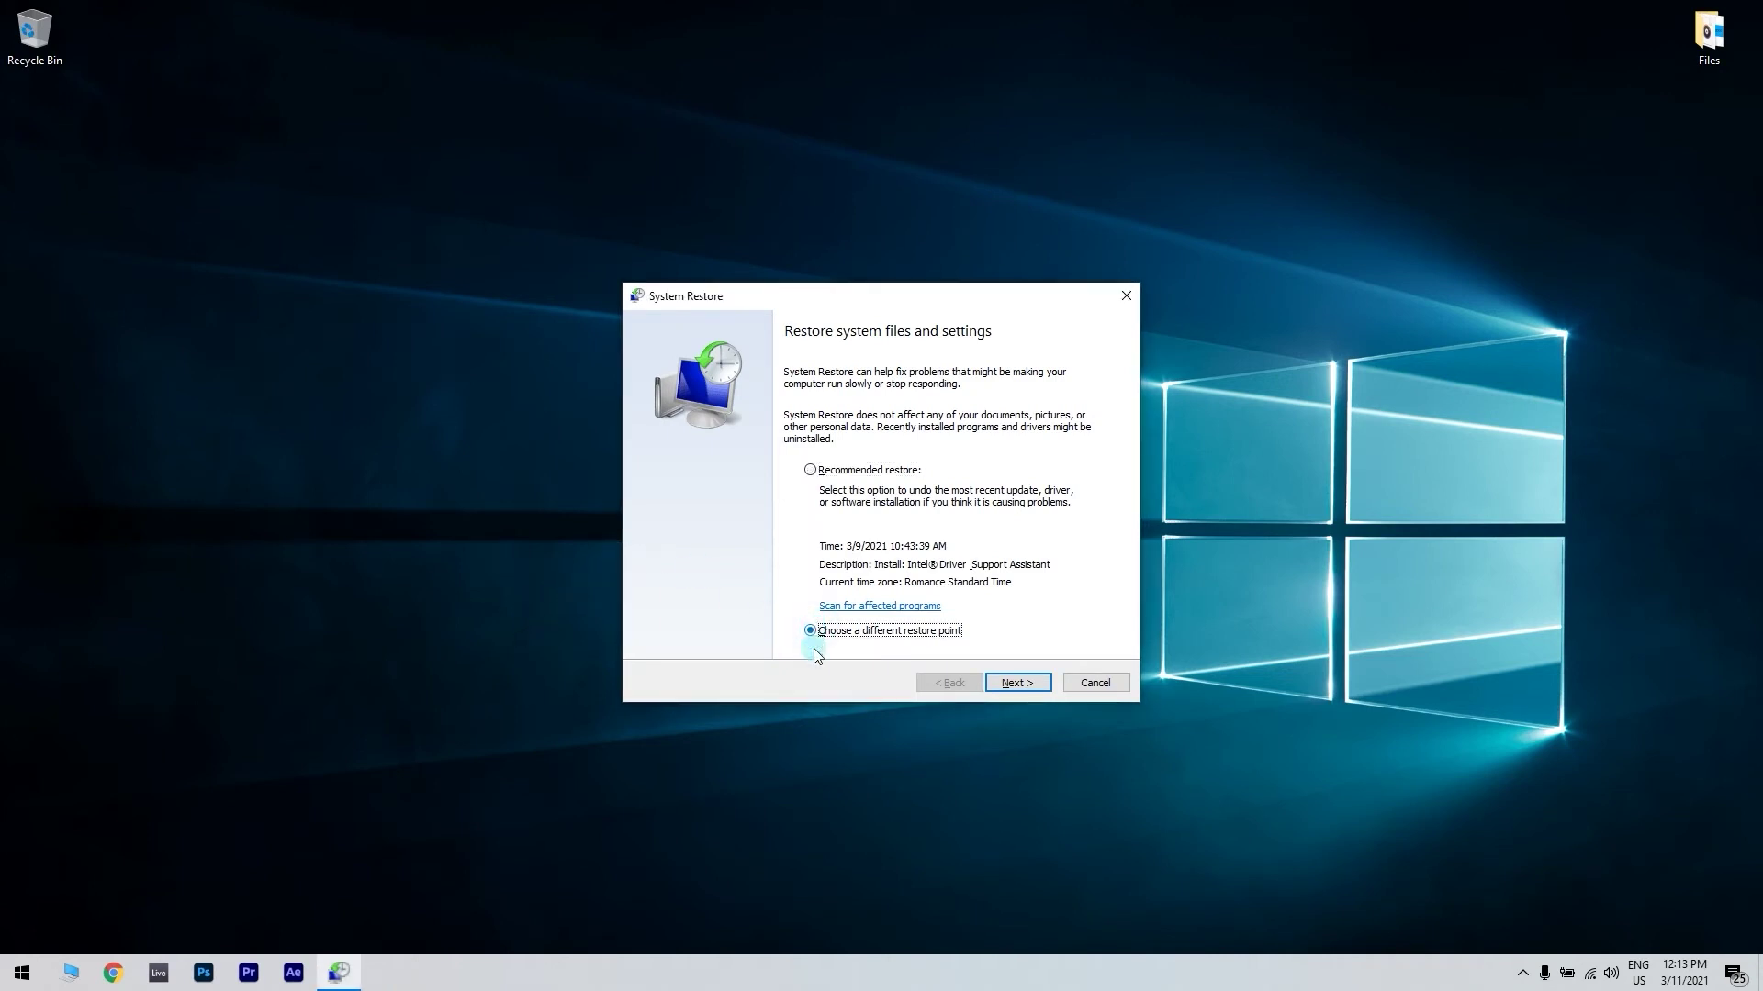
left_click(1017, 683)
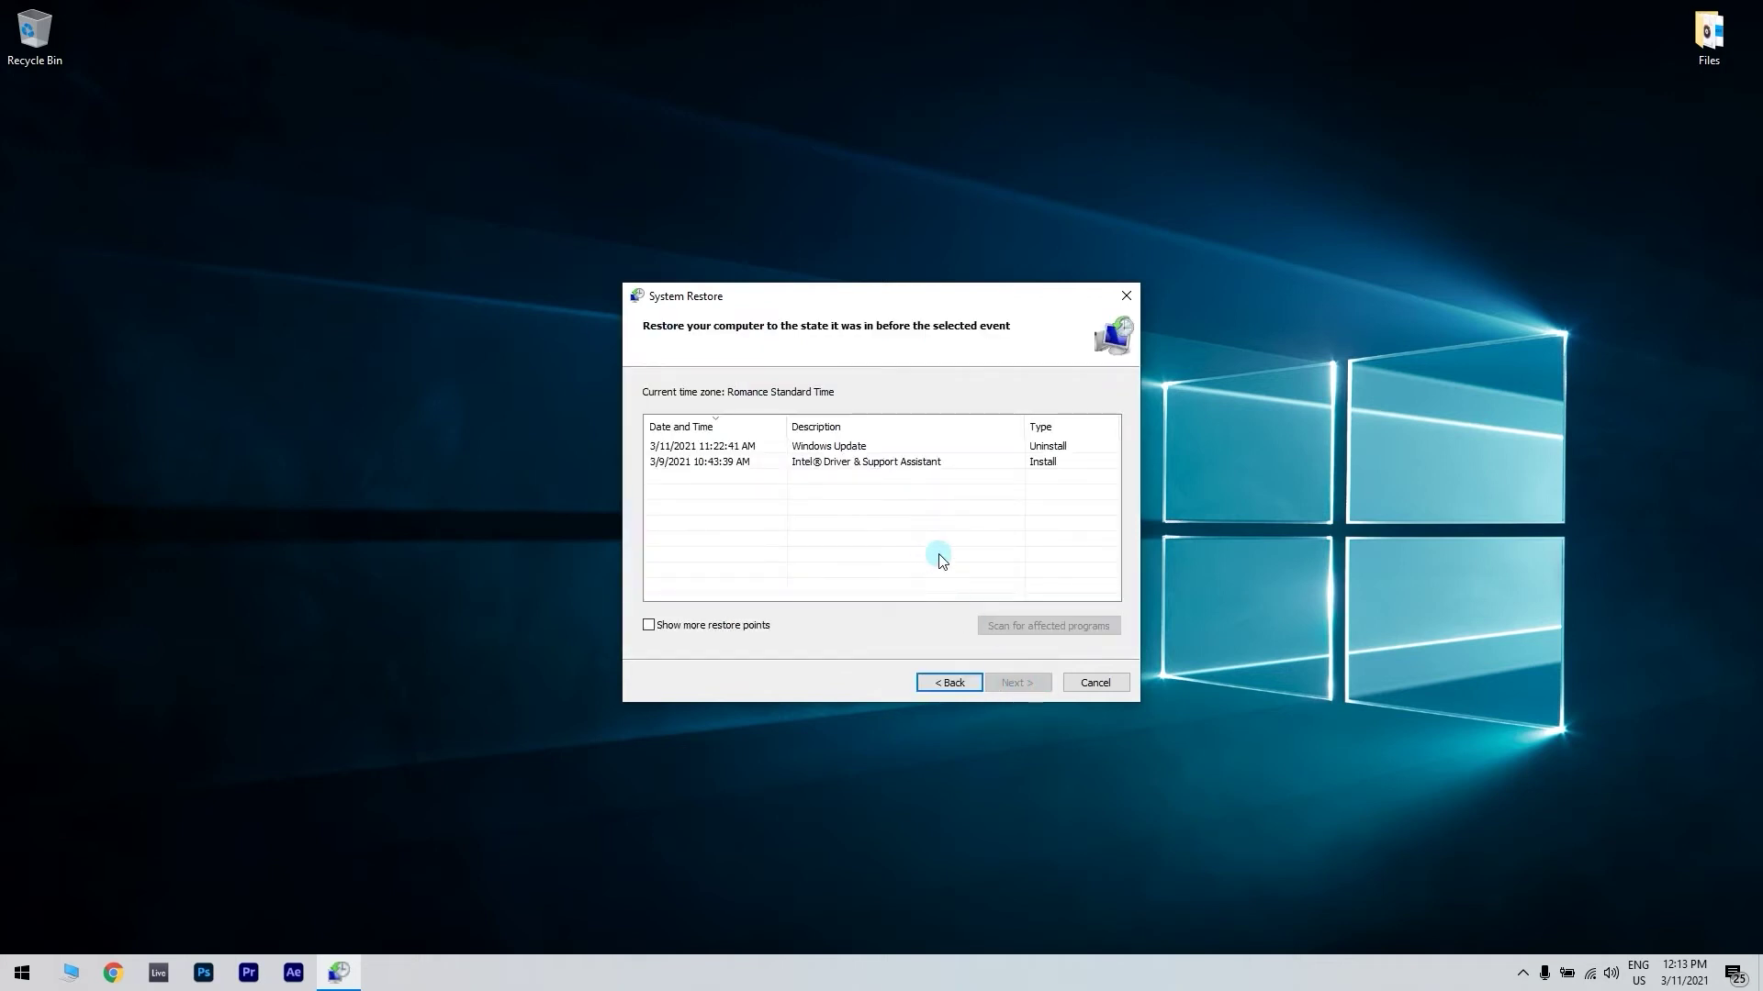
left_click(903, 470)
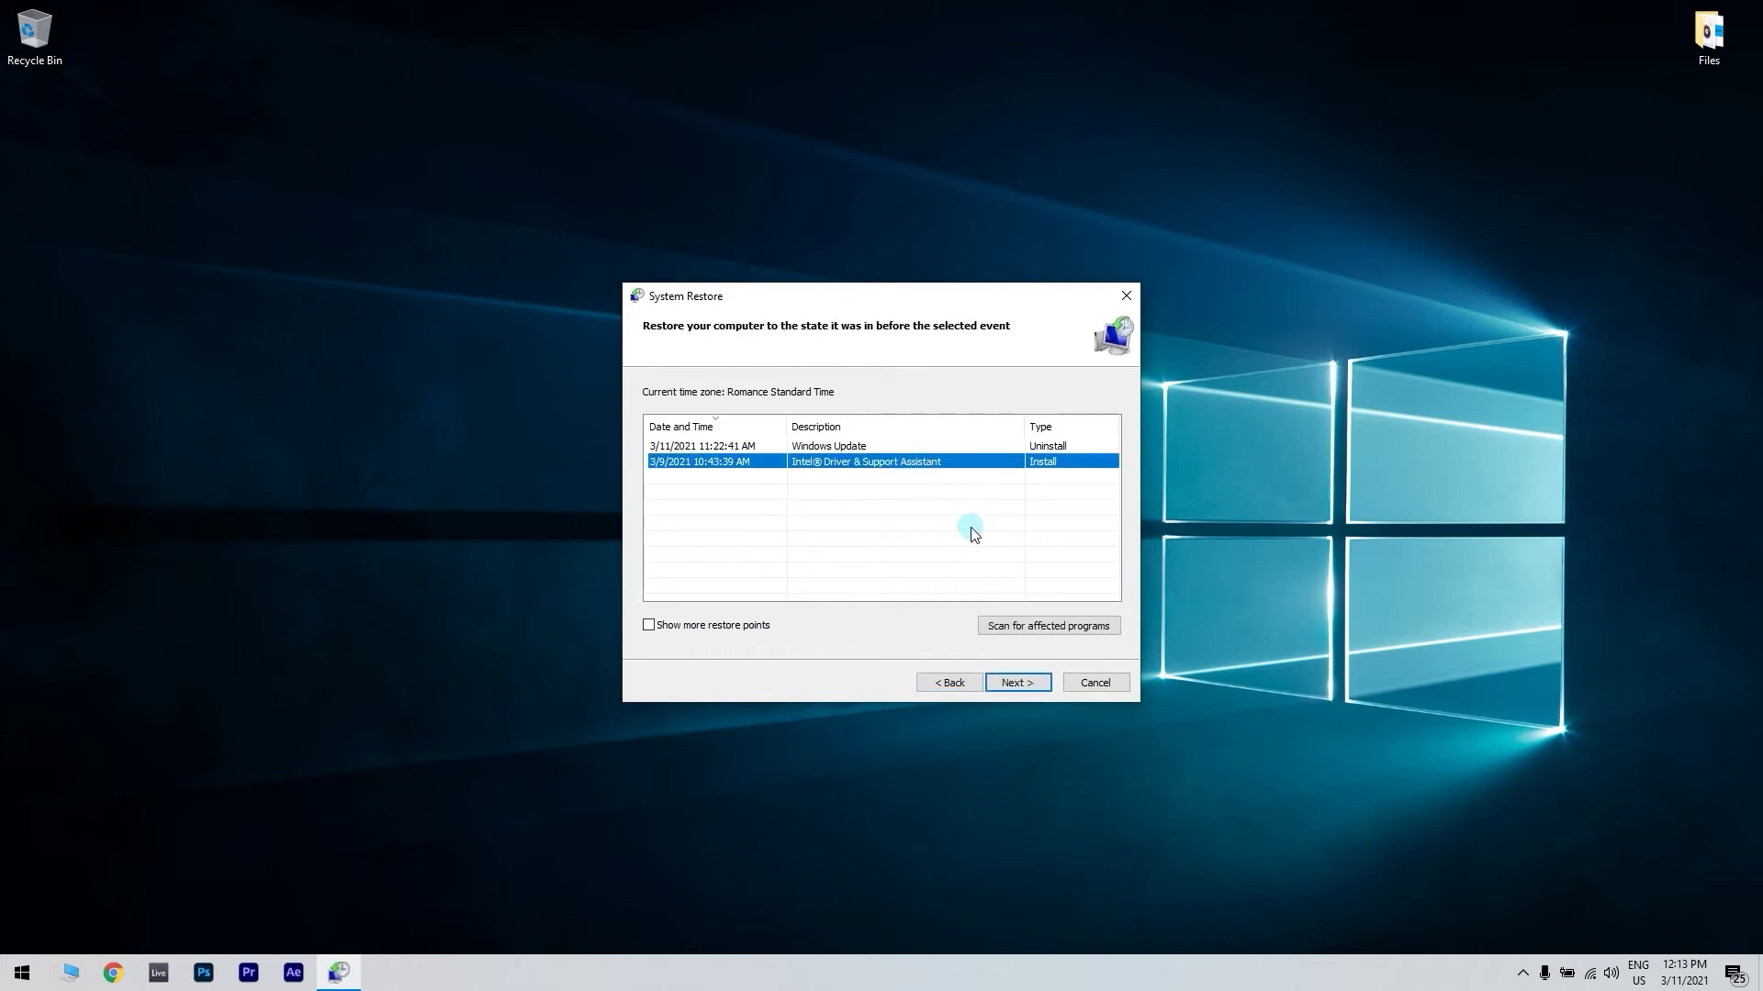
left_click(1017, 683)
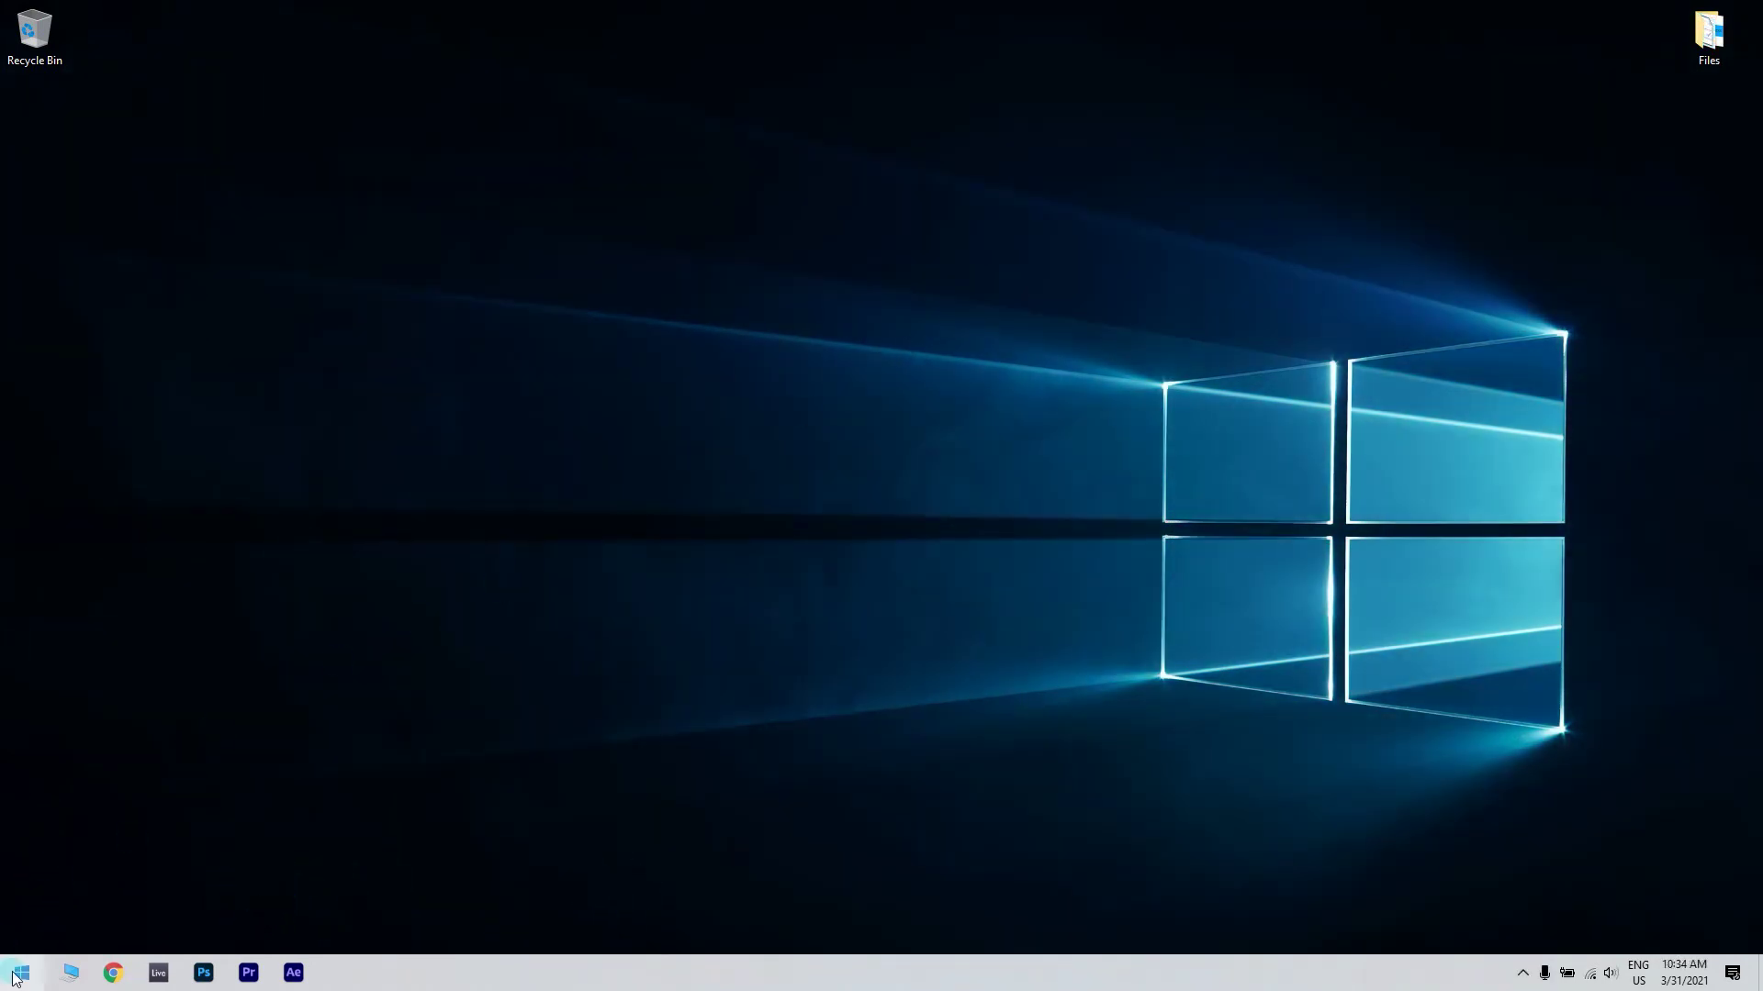
Open System Configuration by searching msconfig from the Start menu.
left_click(17, 975)
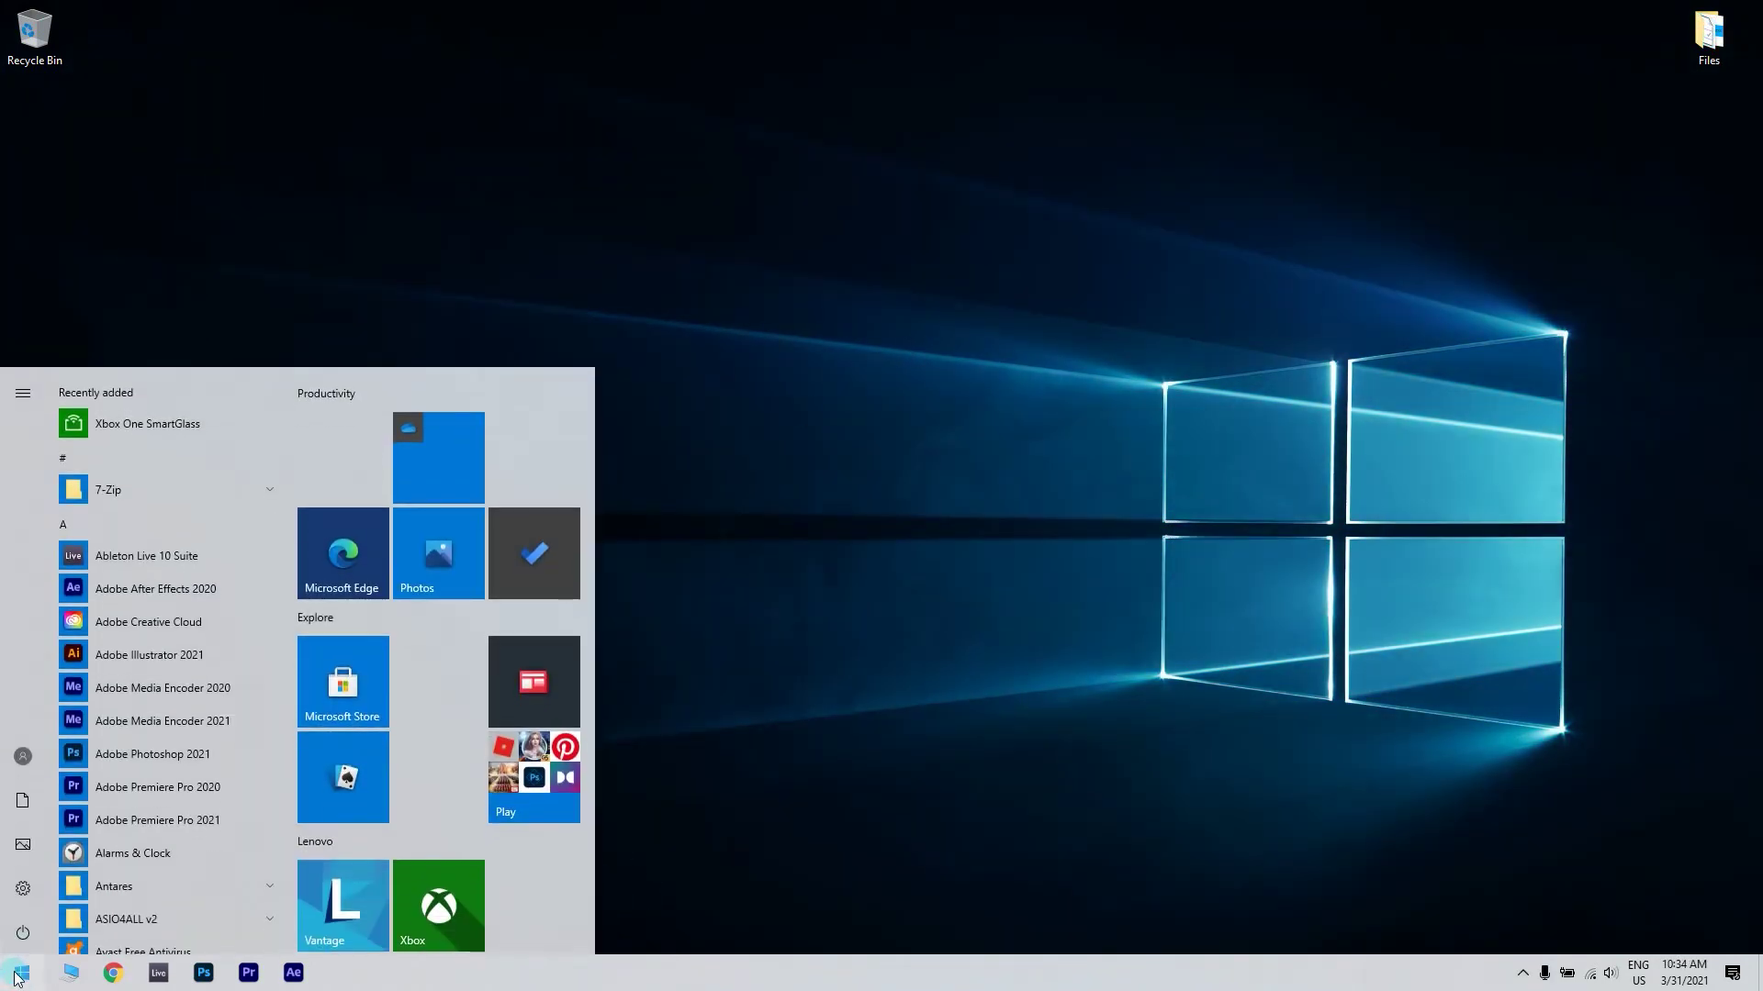
type("msc")
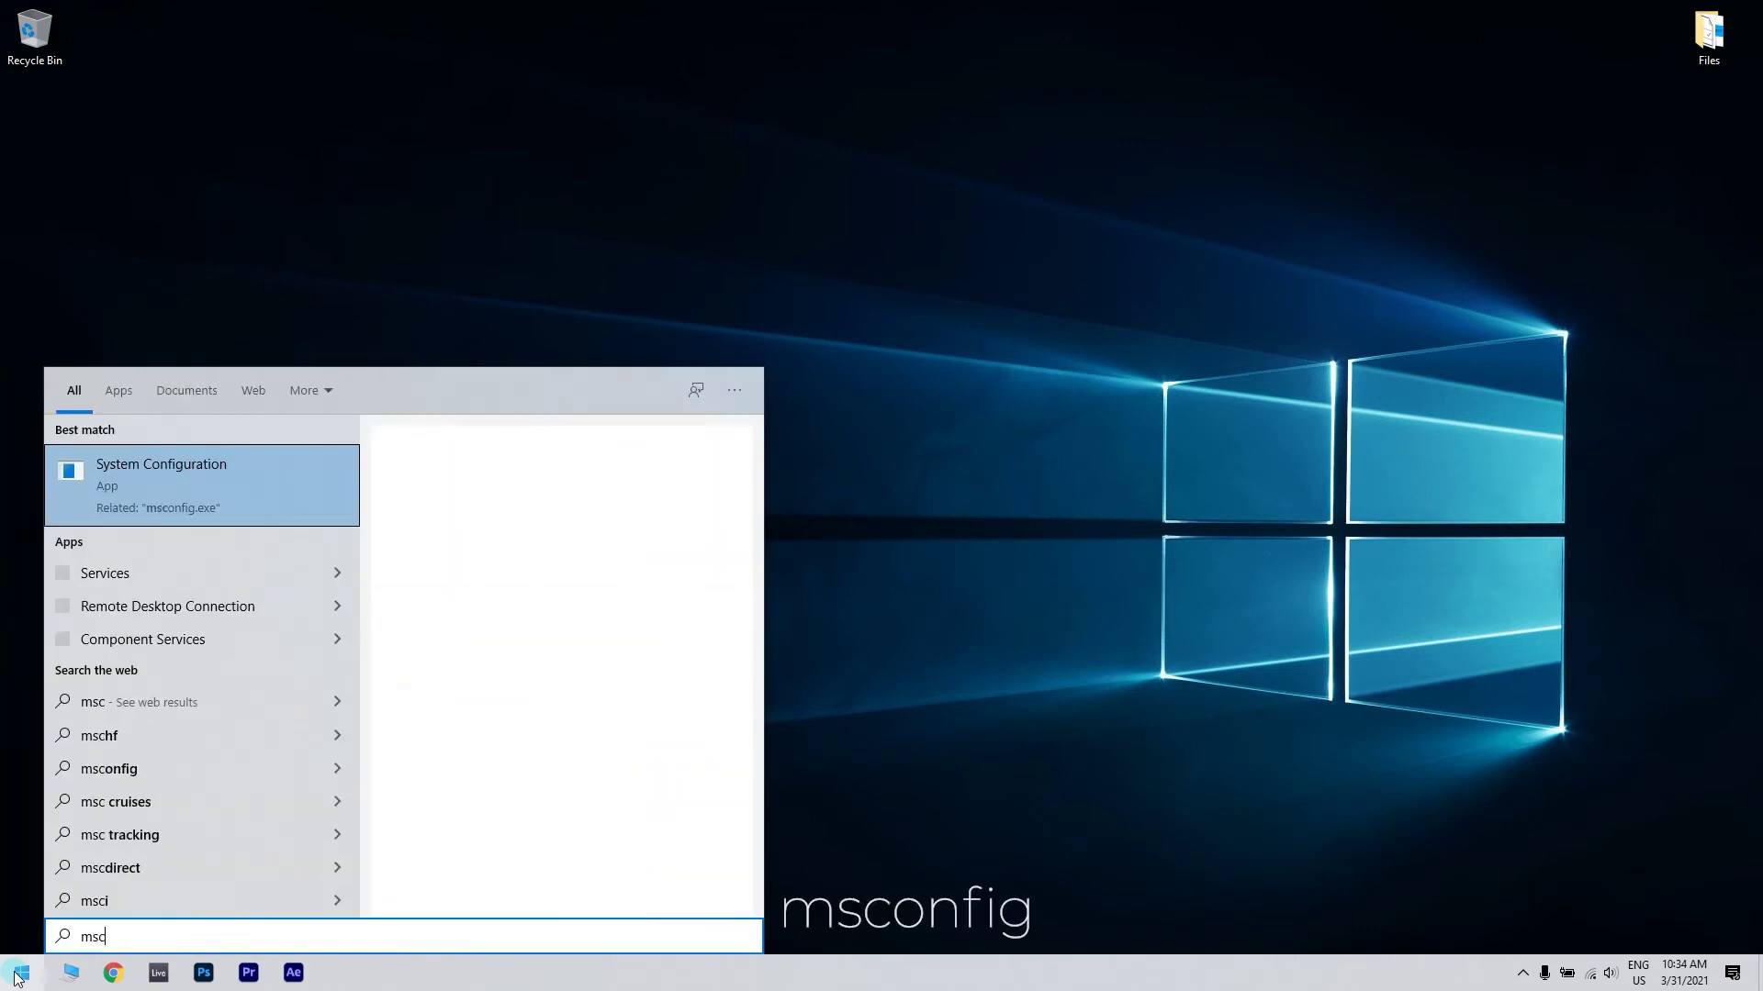
type("onfig")
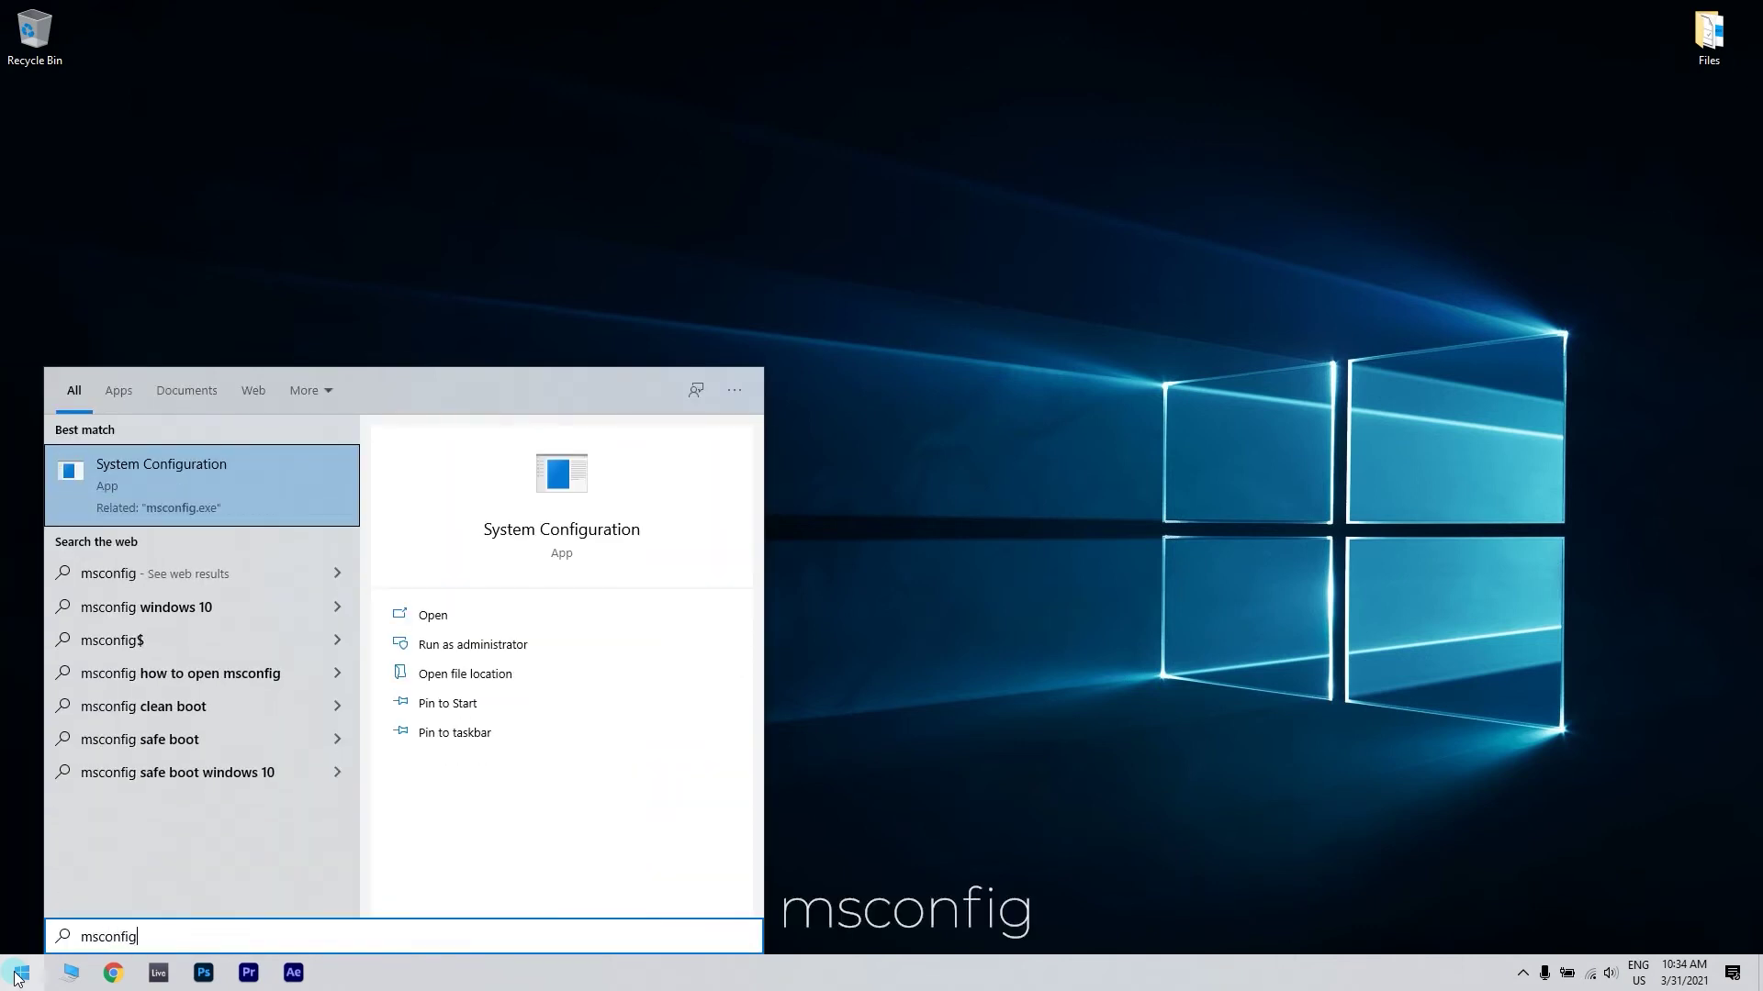
left_click(297, 496)
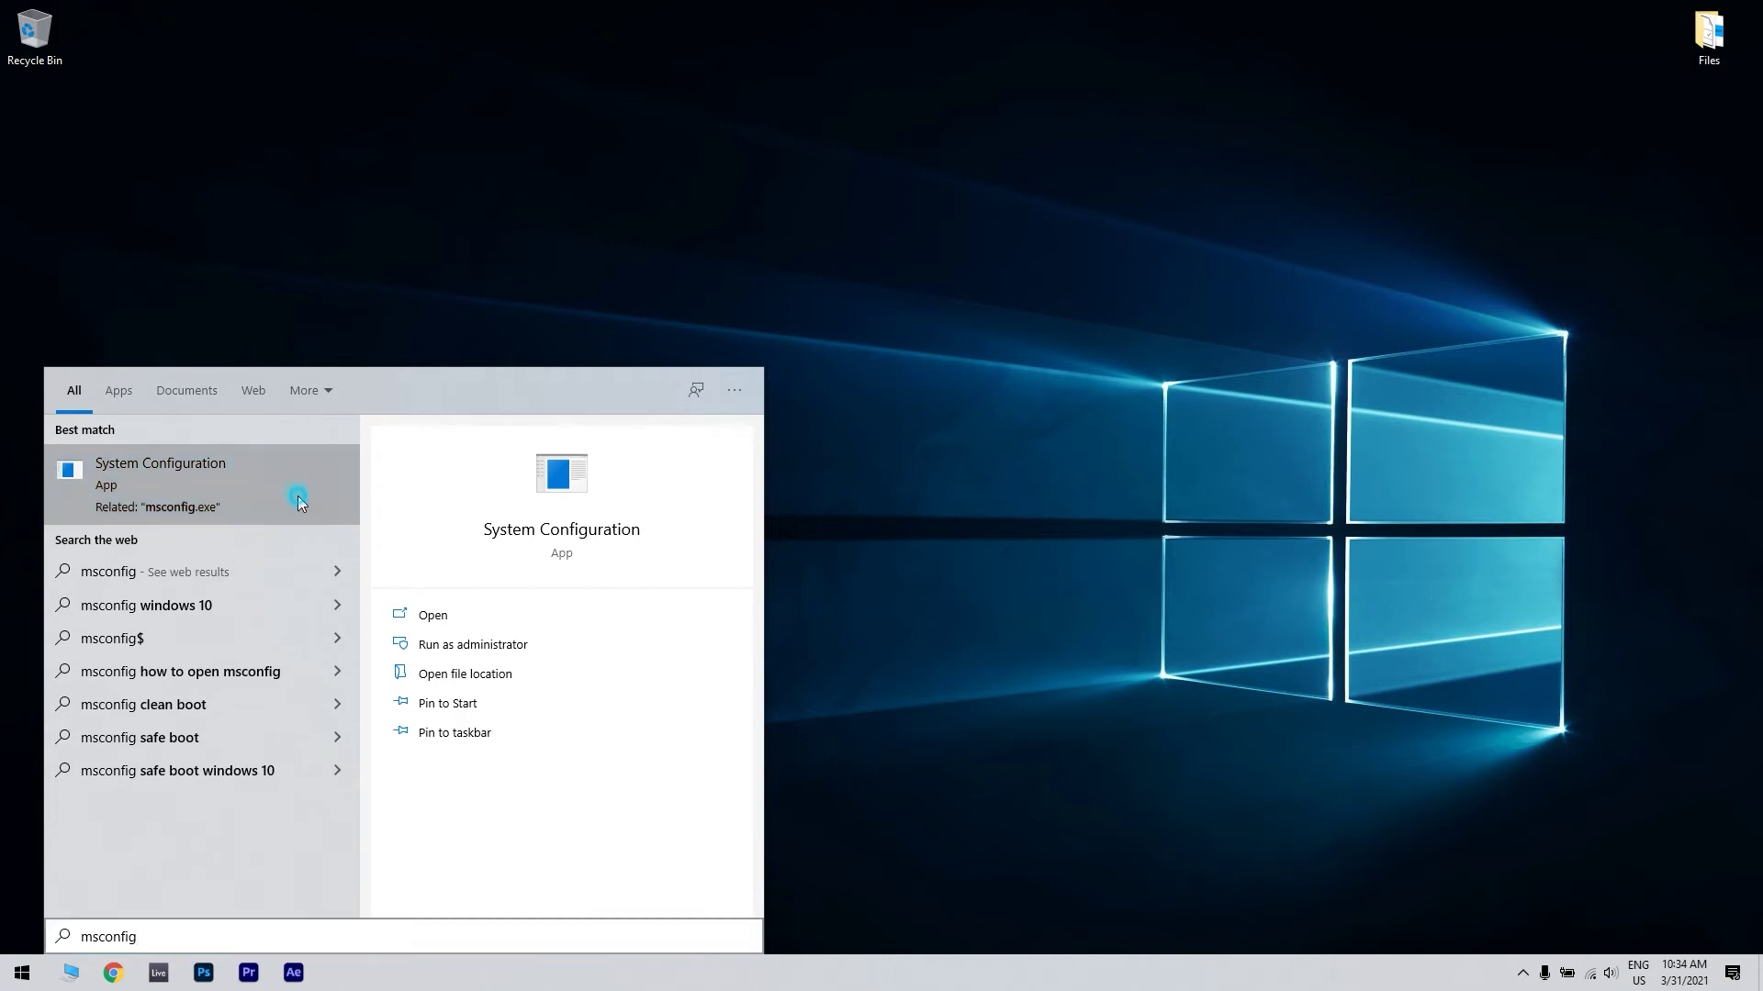
left_click_drag(856, 313, 863, 293)
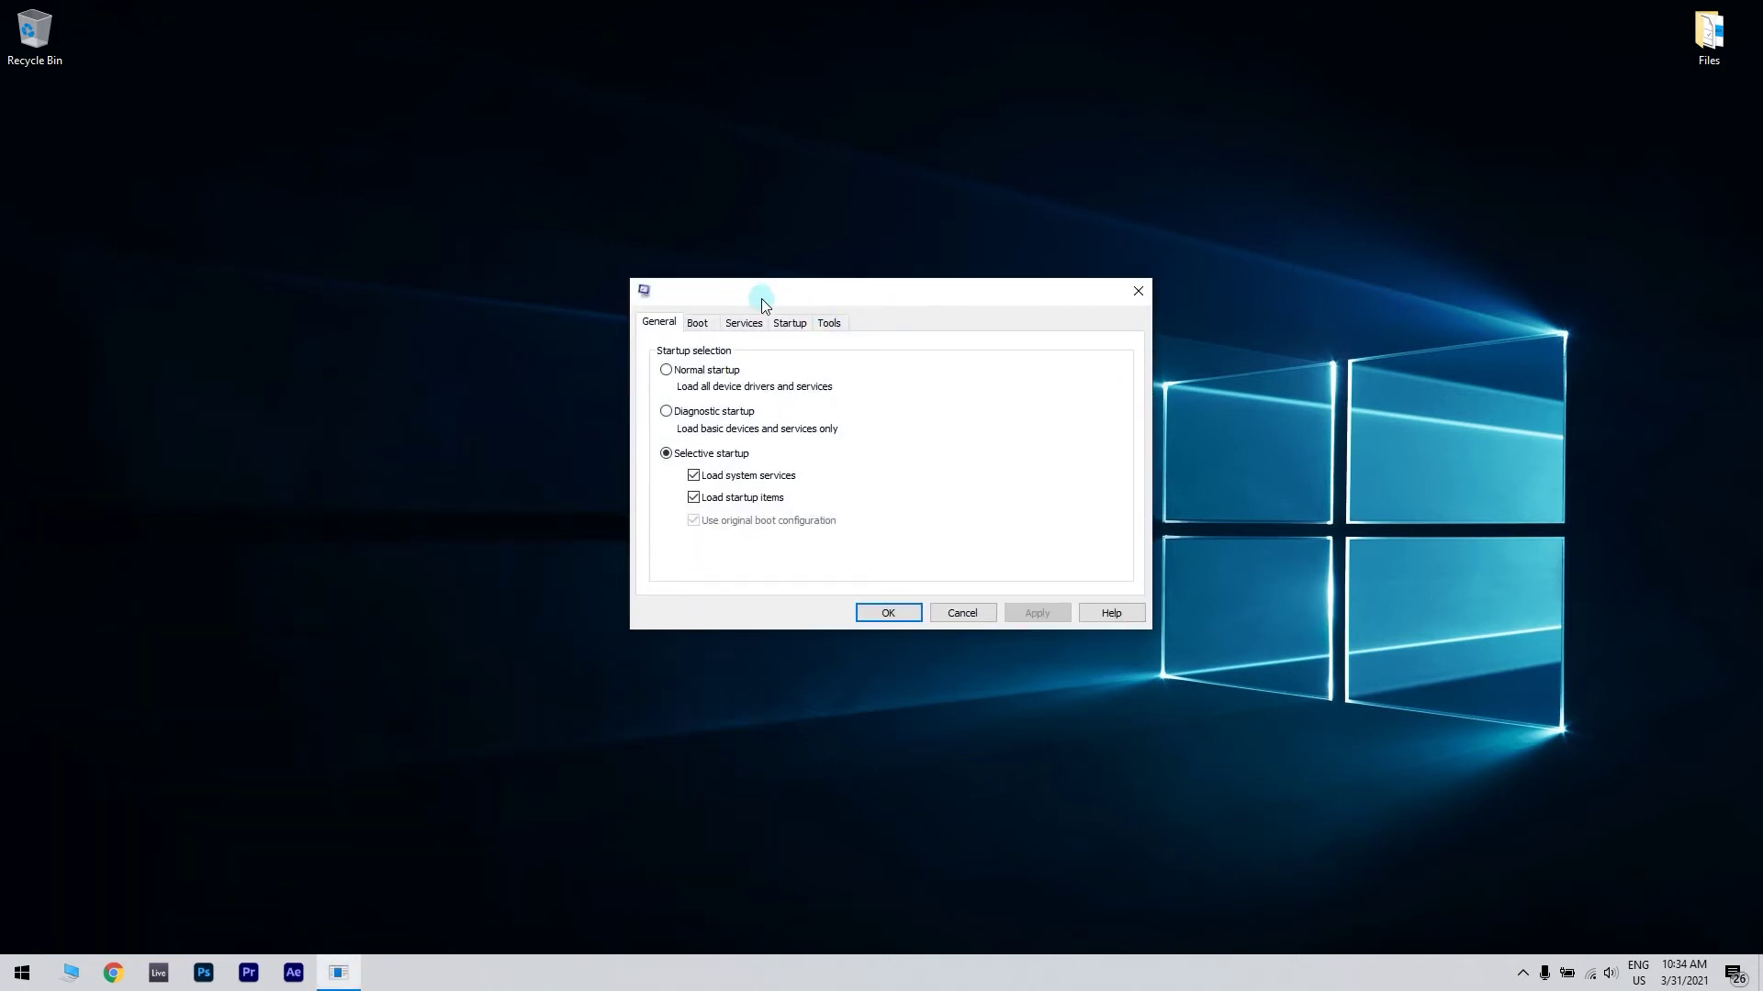
Hide all Microsoft services in the Services list, then go to the Startup section.
left_click(745, 323)
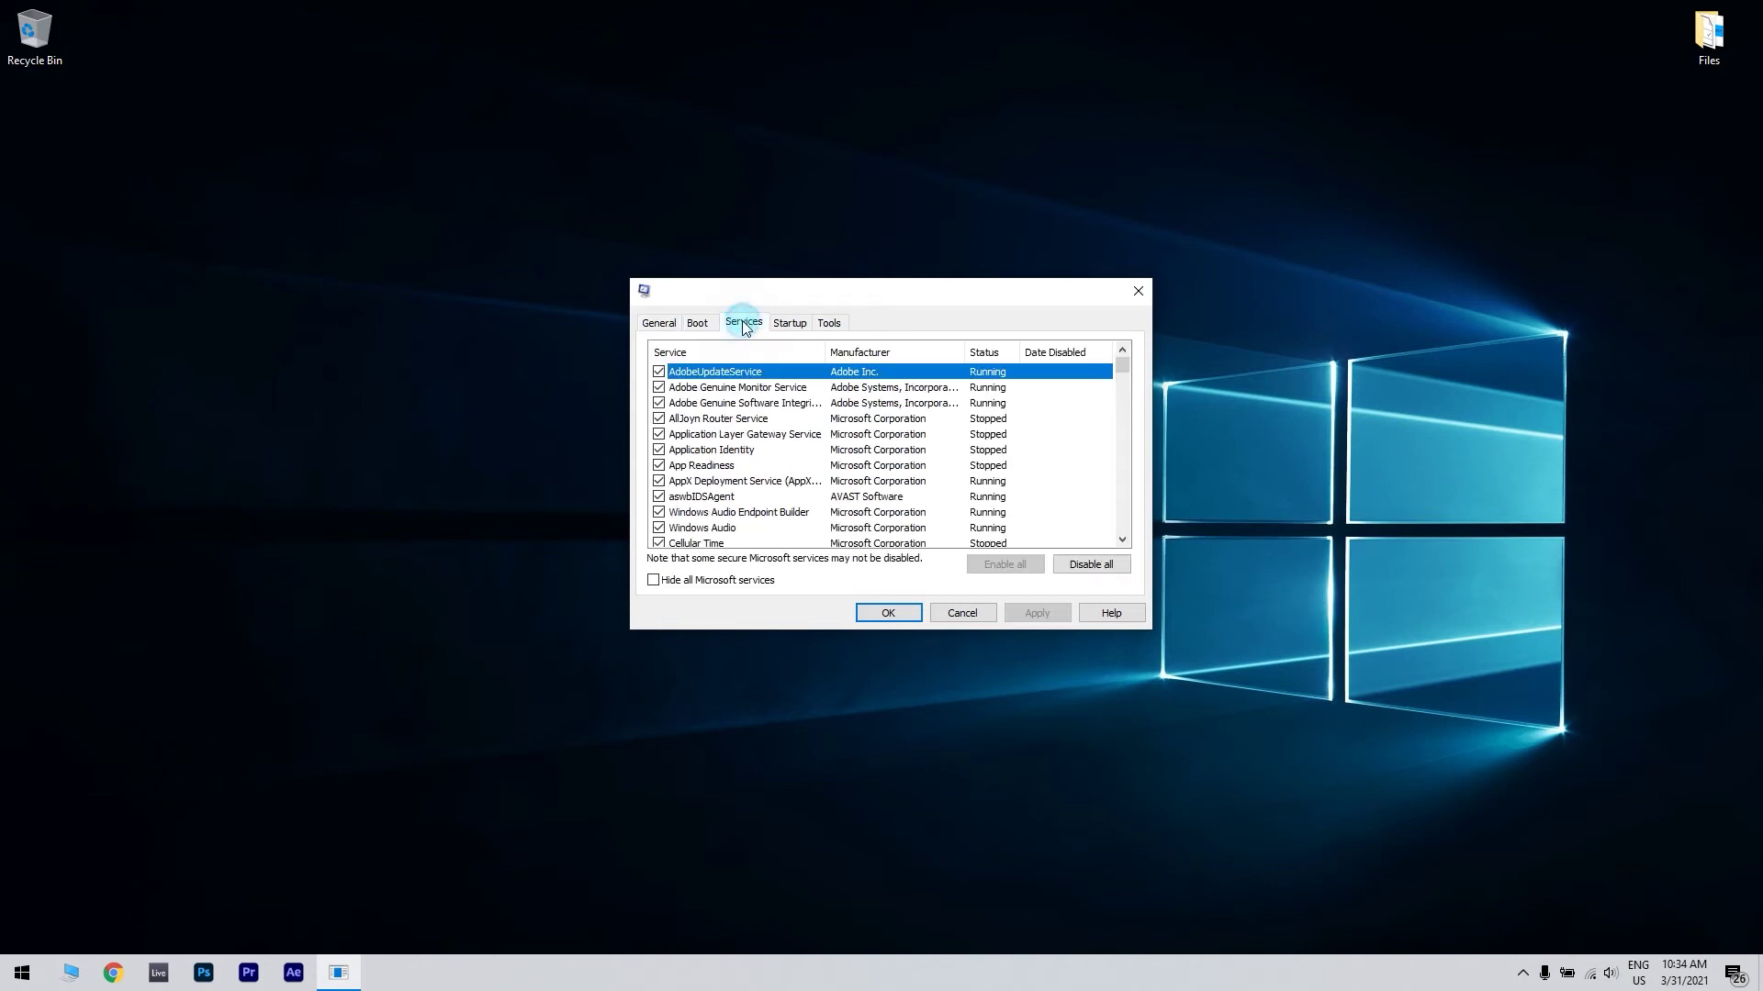
left_click(654, 580)
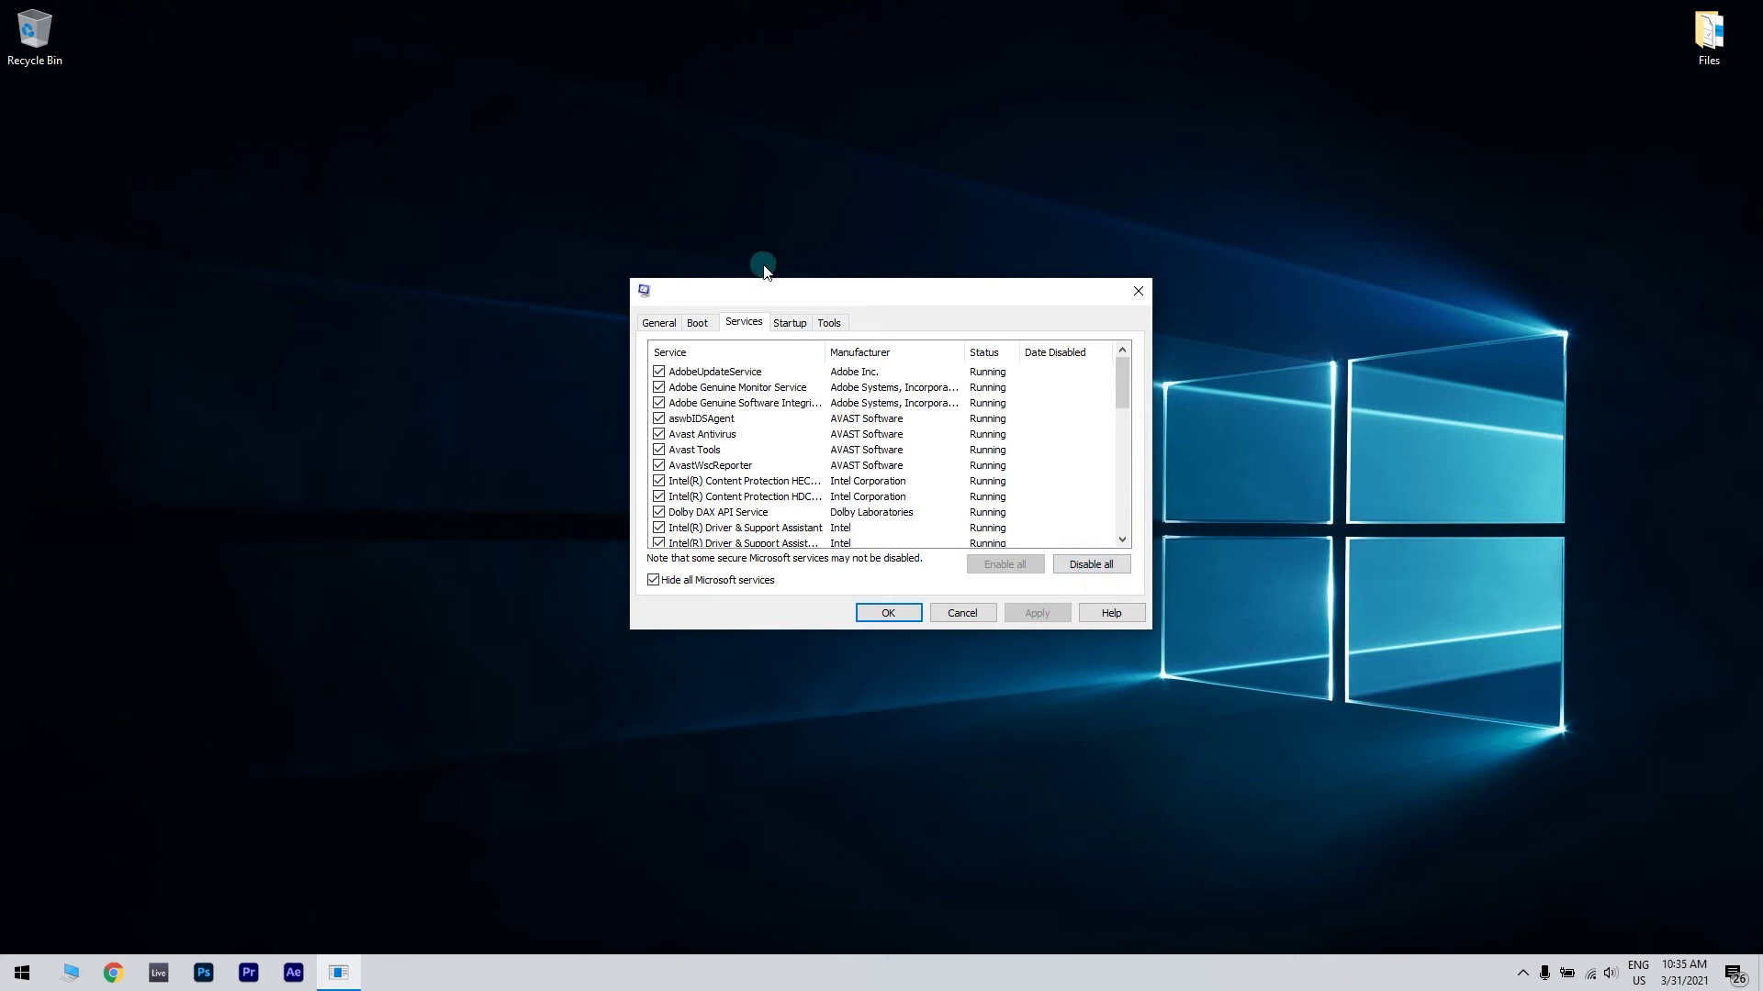
left_click(788, 323)
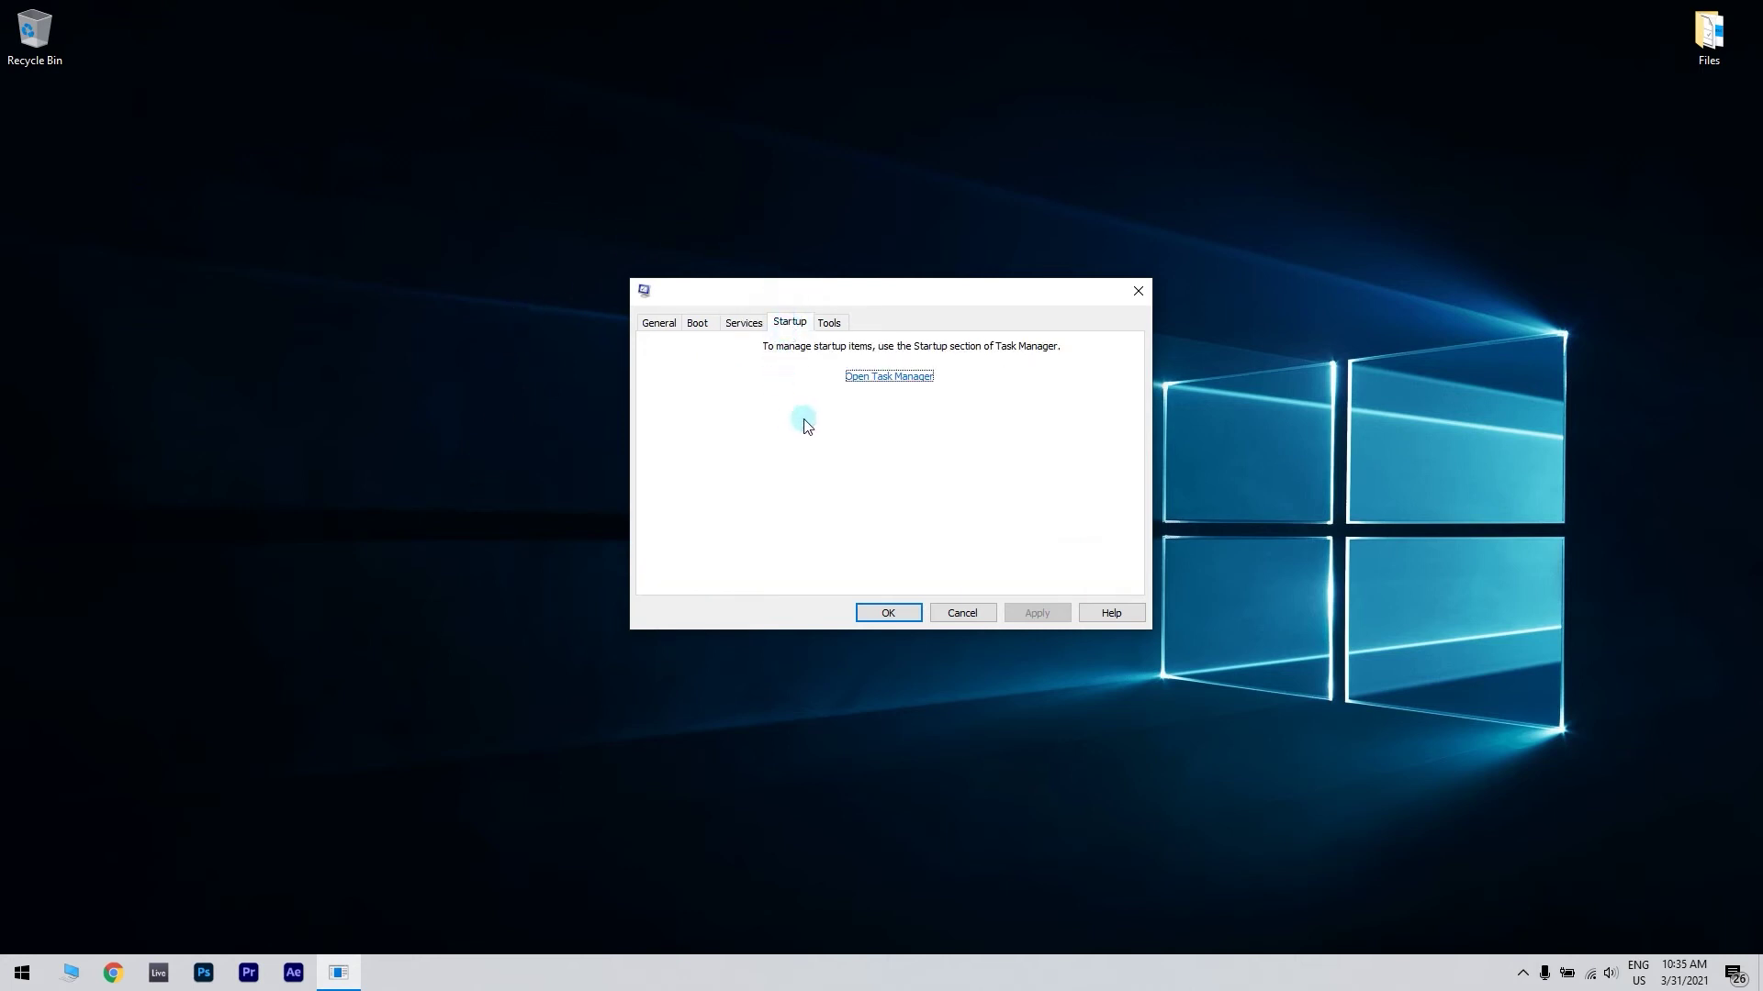
Disable the Your Phone and Intel Driver & Support Assistant startup items, then close both windows.
left_click(908, 377)
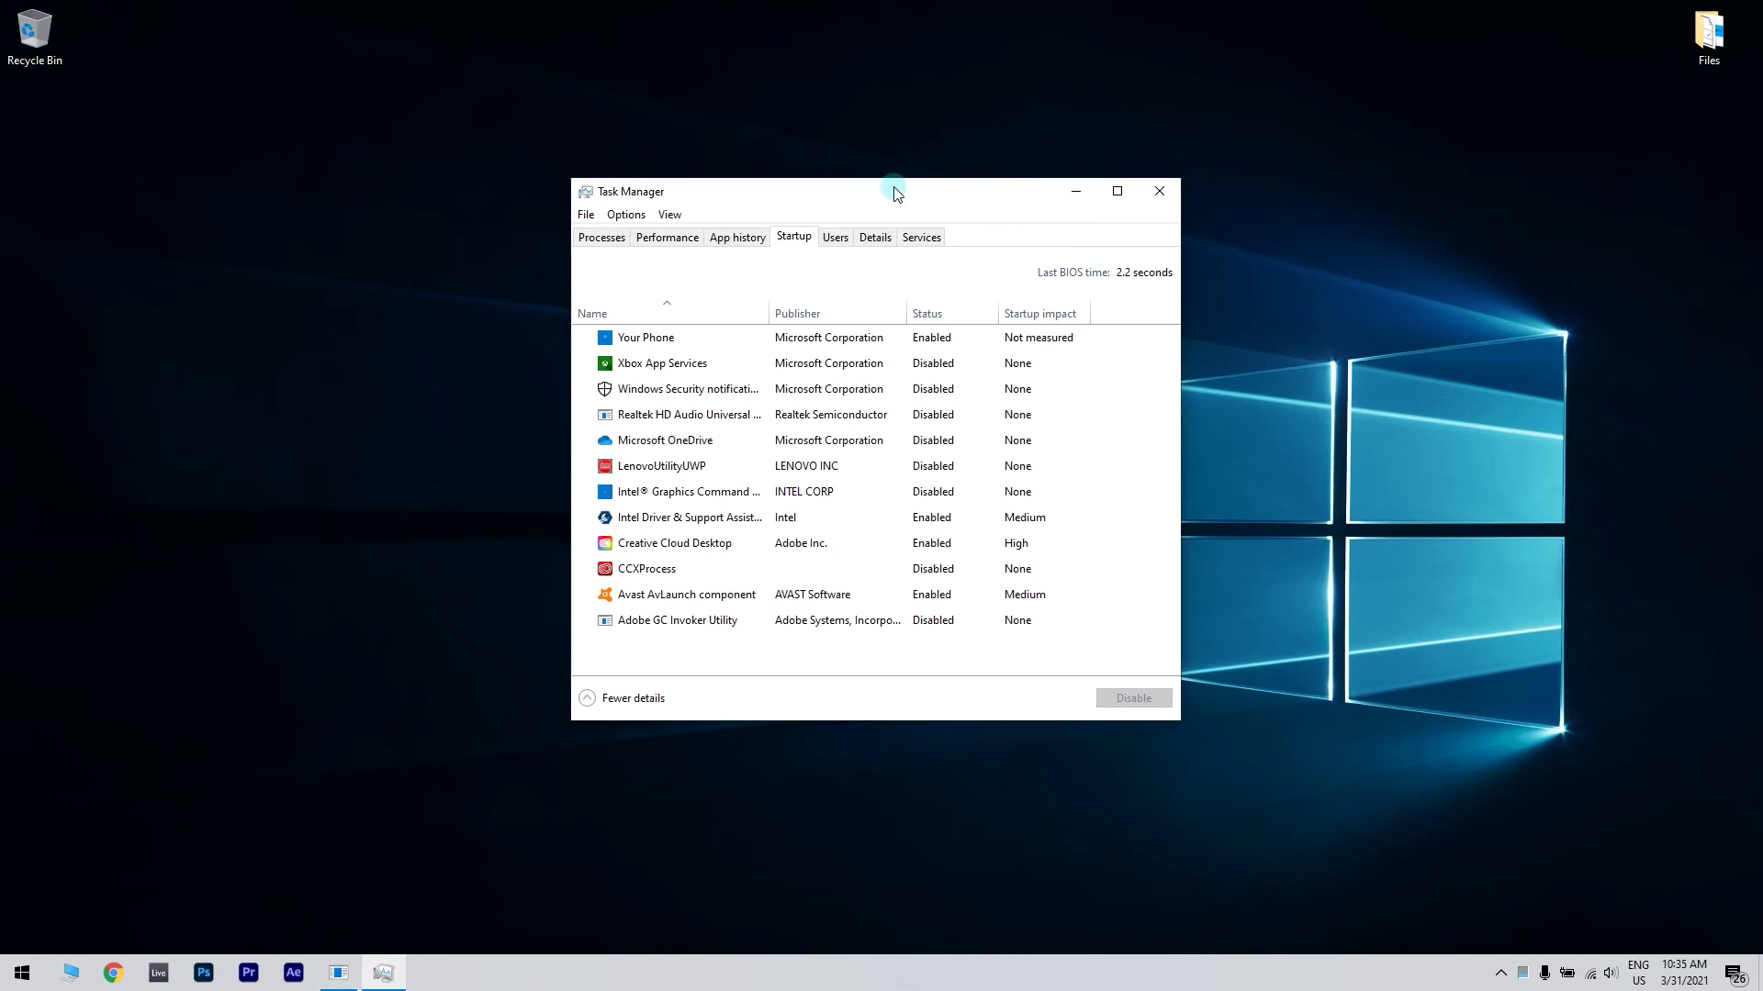
right_click(801, 346)
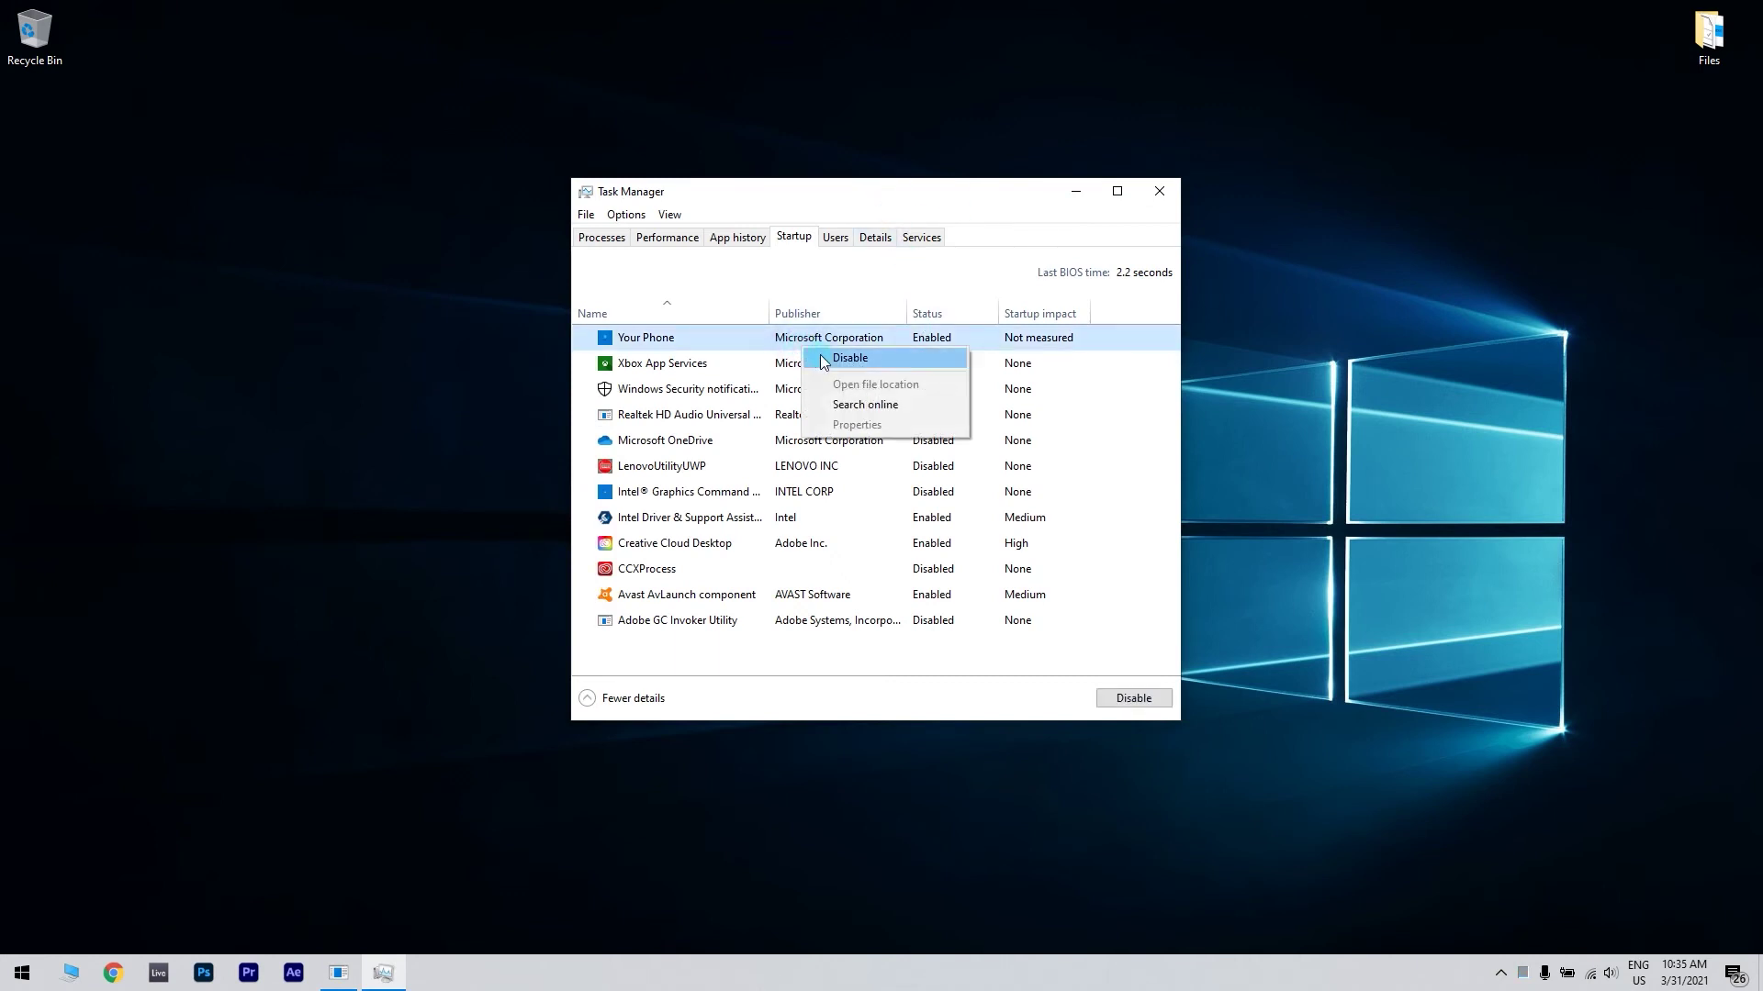
left_click(837, 360)
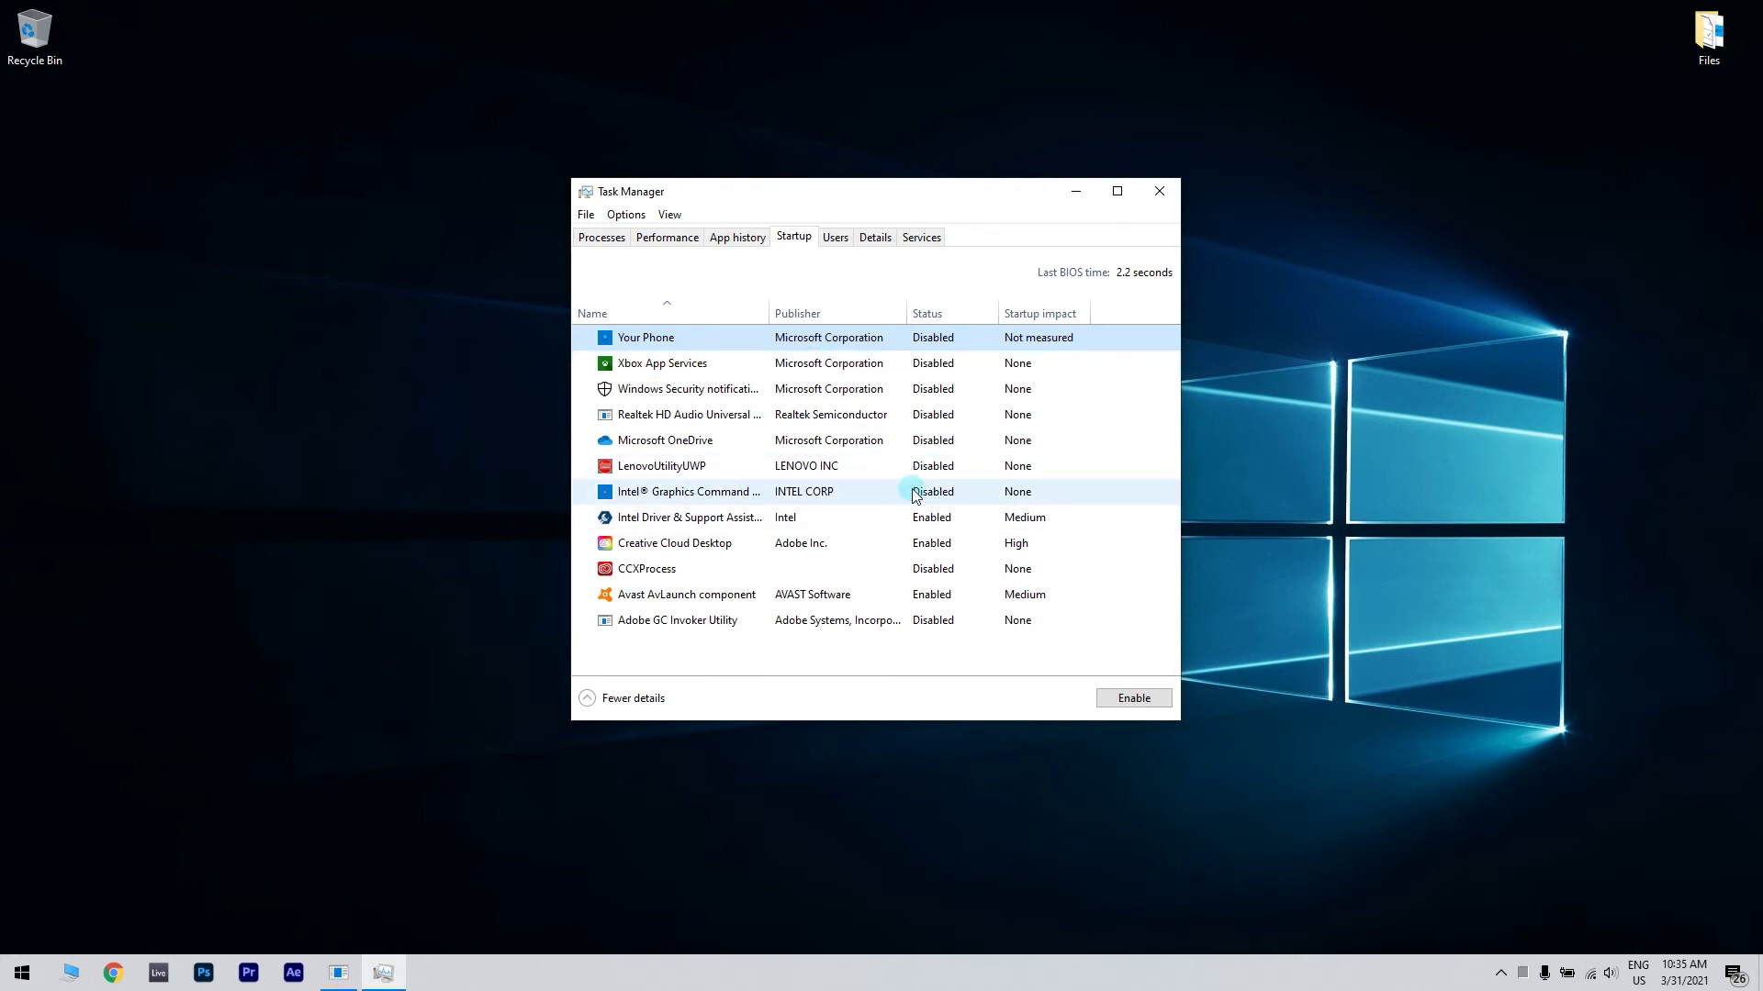
right_click(916, 517)
left_click(964, 538)
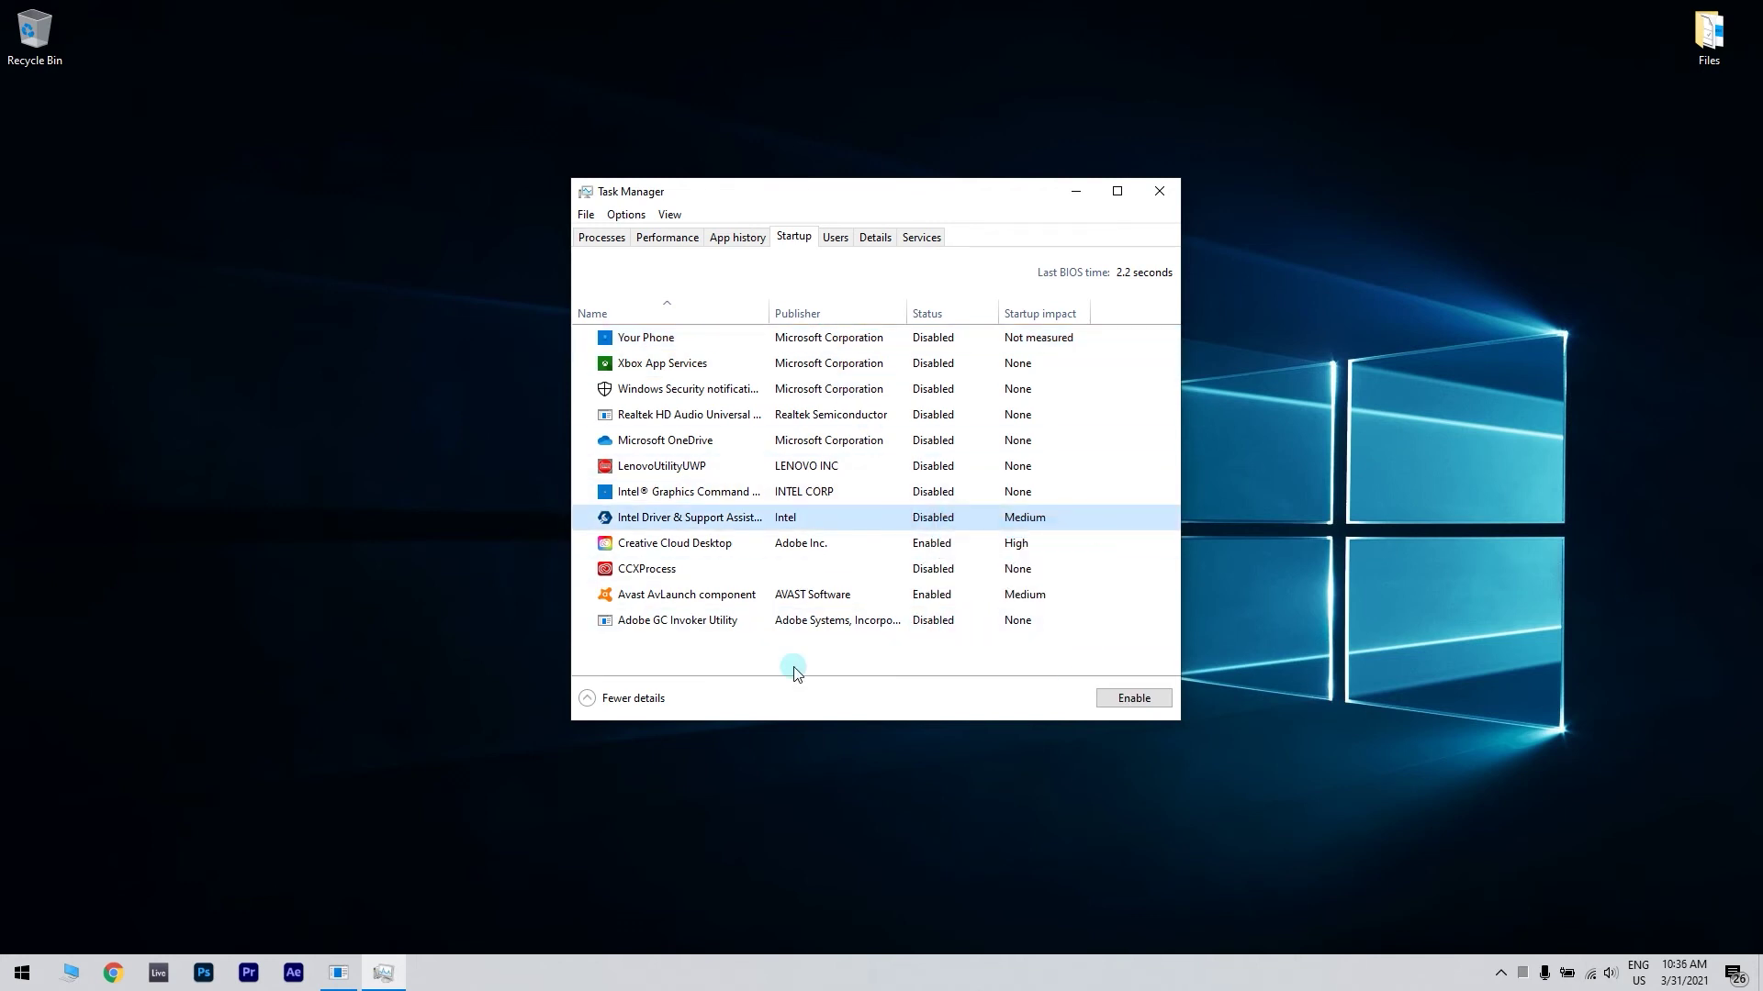
left_click(1159, 191)
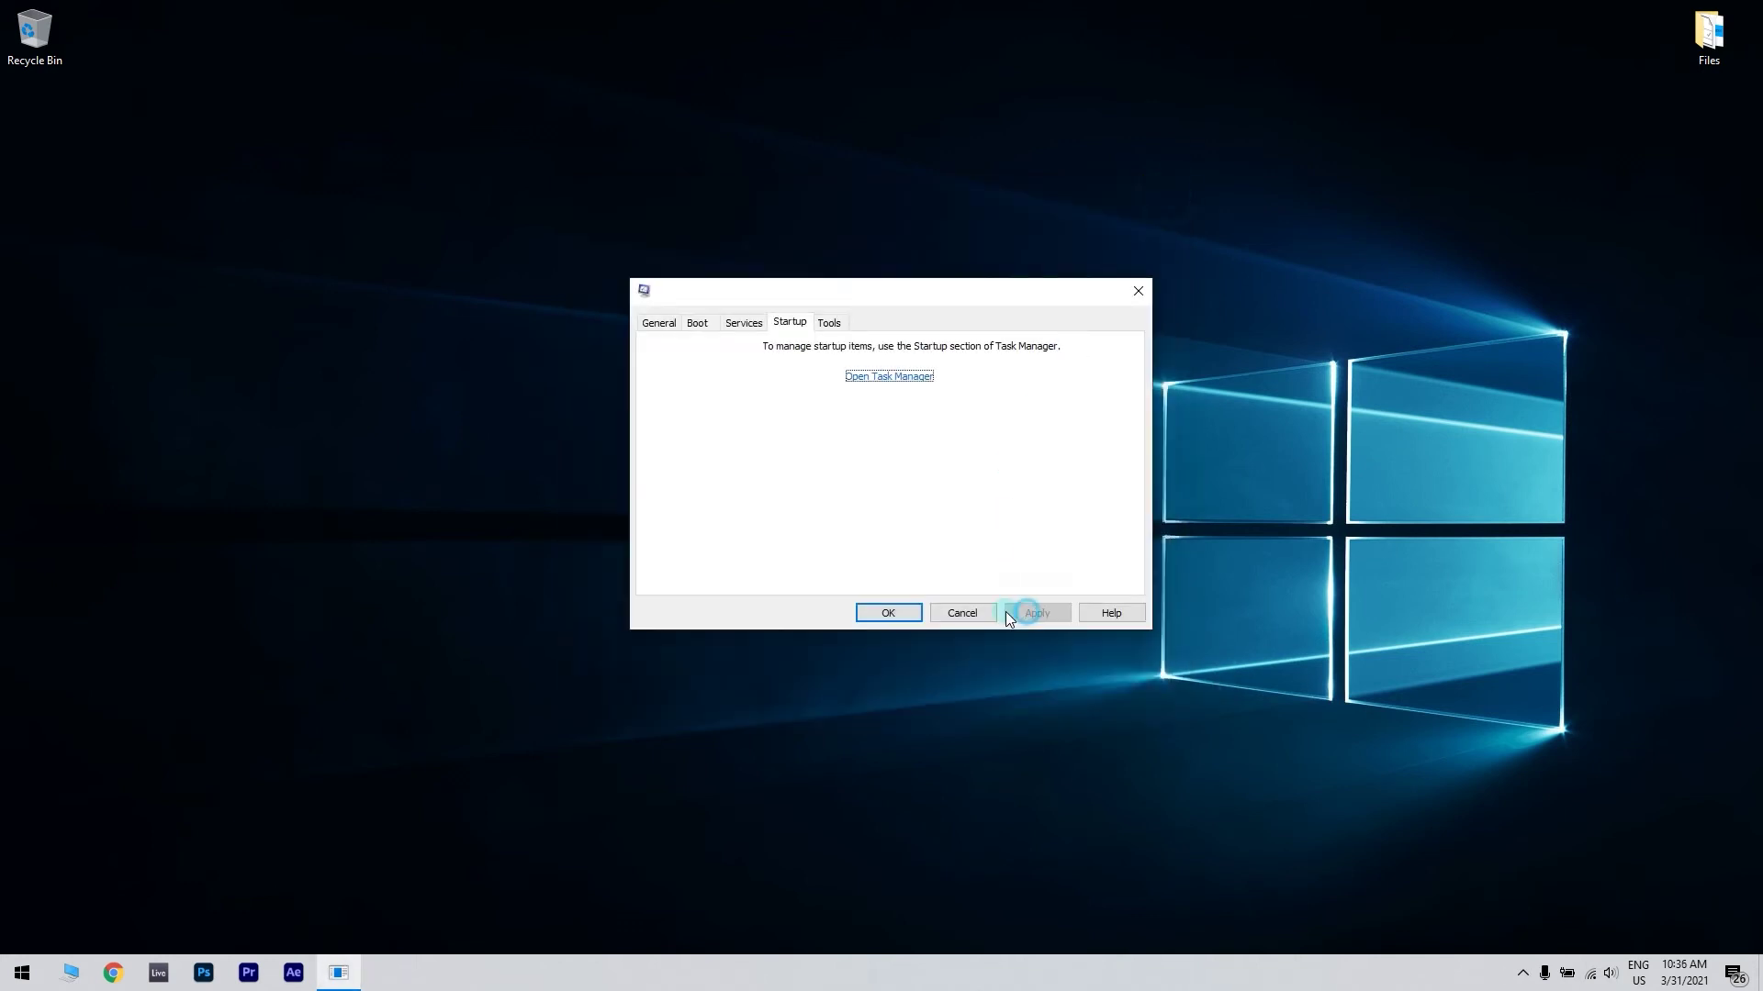
left_click(890, 612)
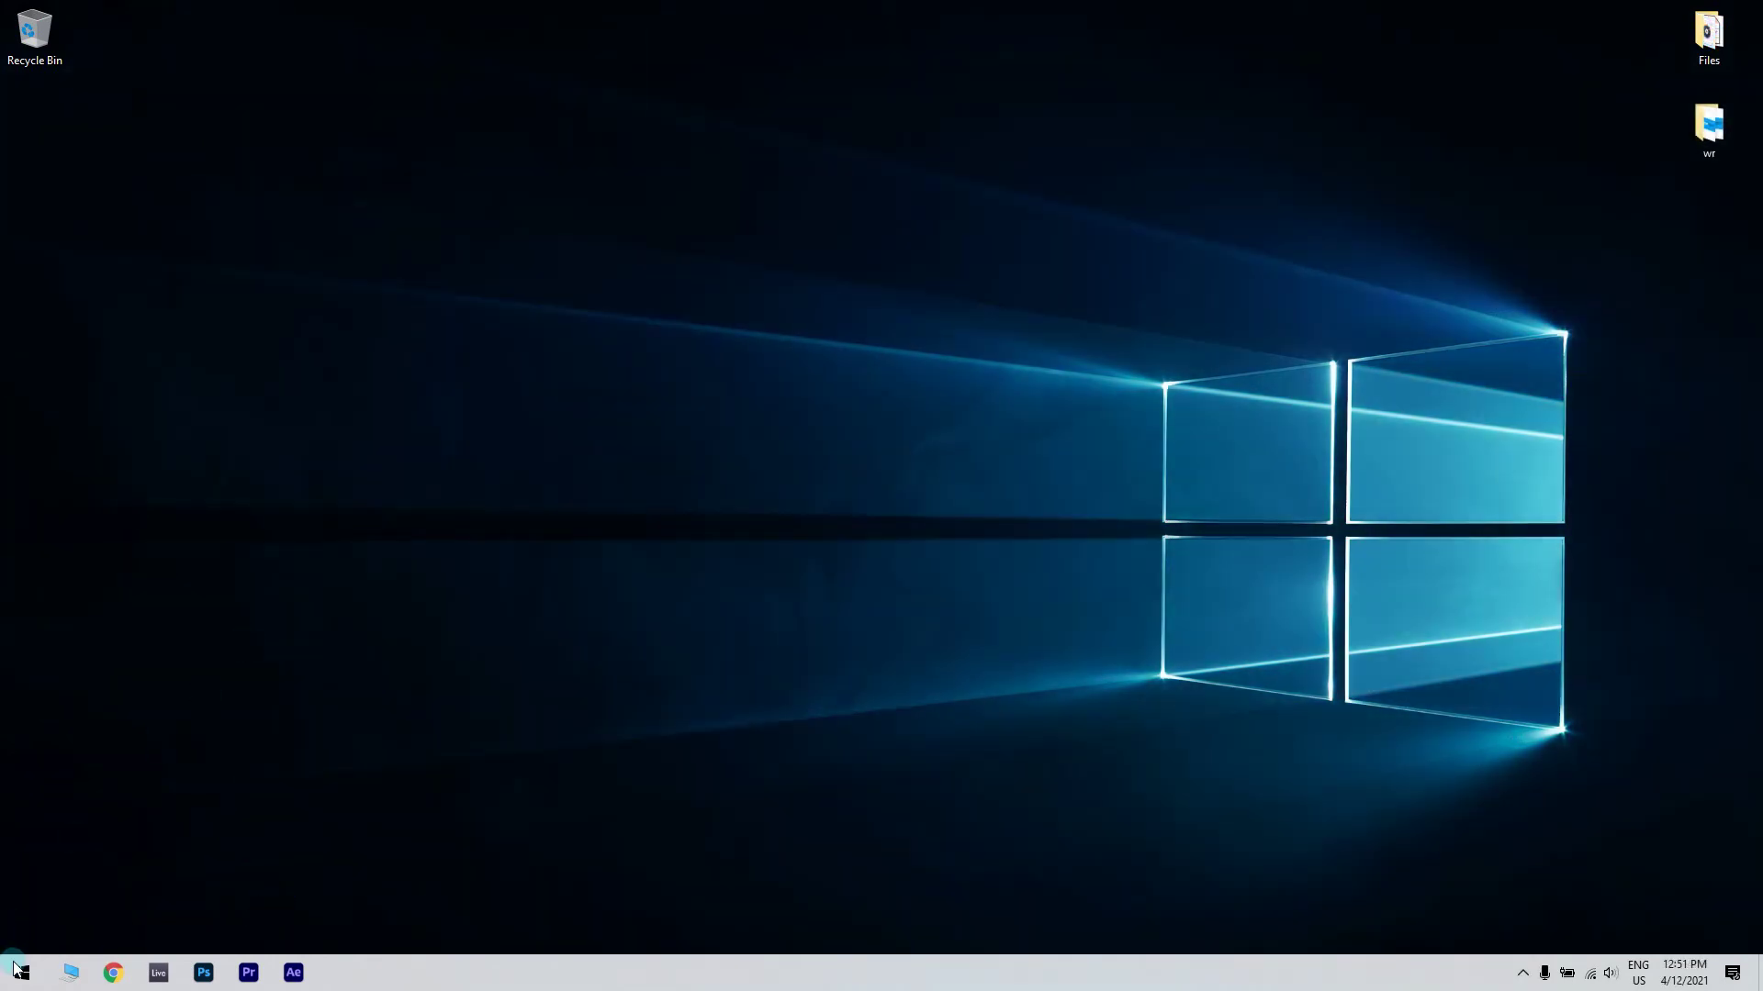
Run mrt as administrator and continue past the welcome page to scan options.
left_click(19, 971)
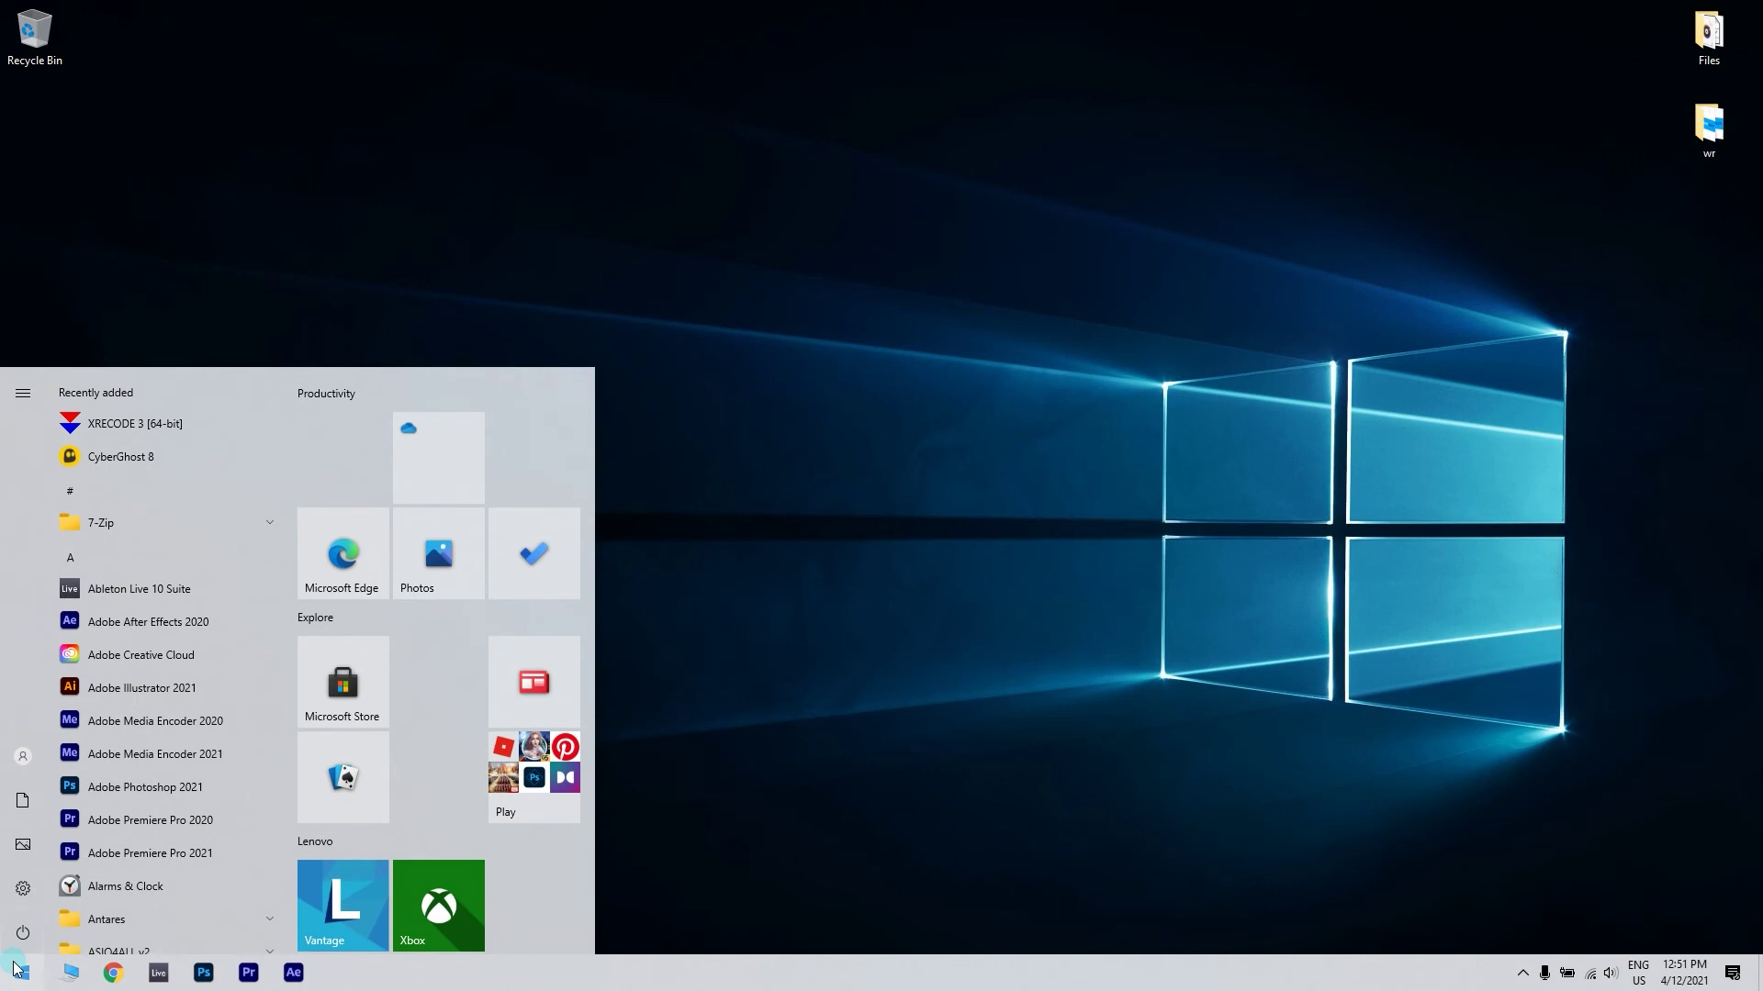
type("mrt")
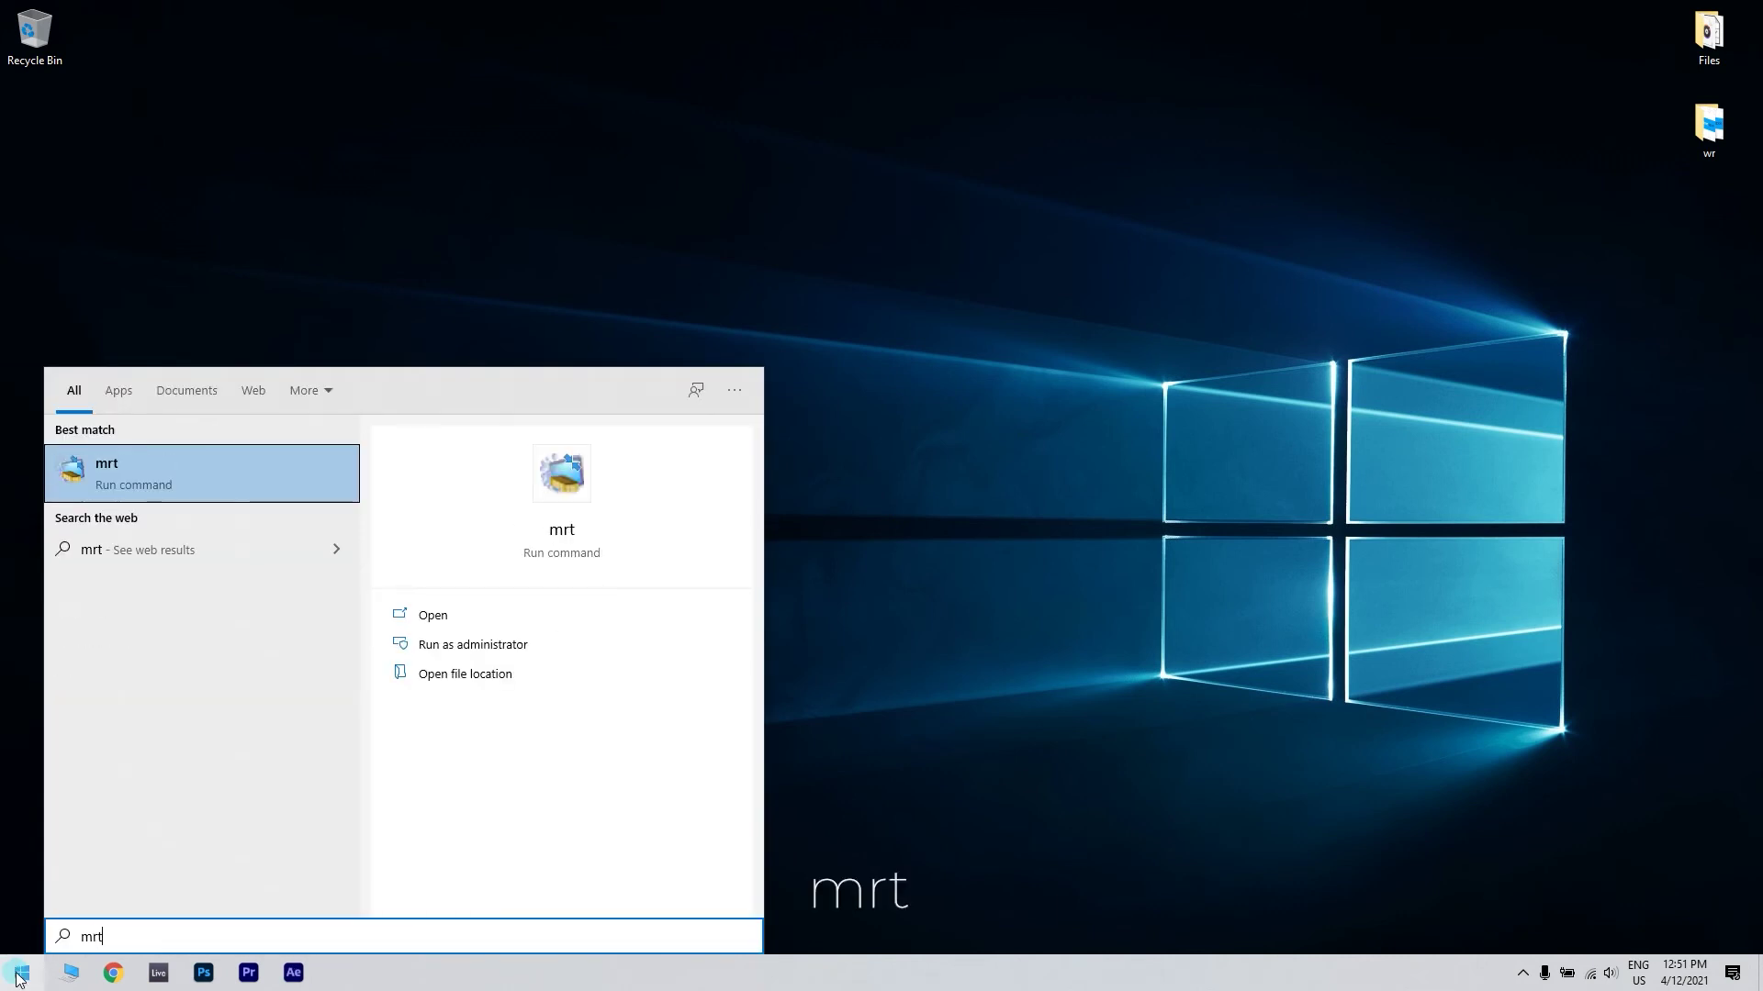
right_click(181, 472)
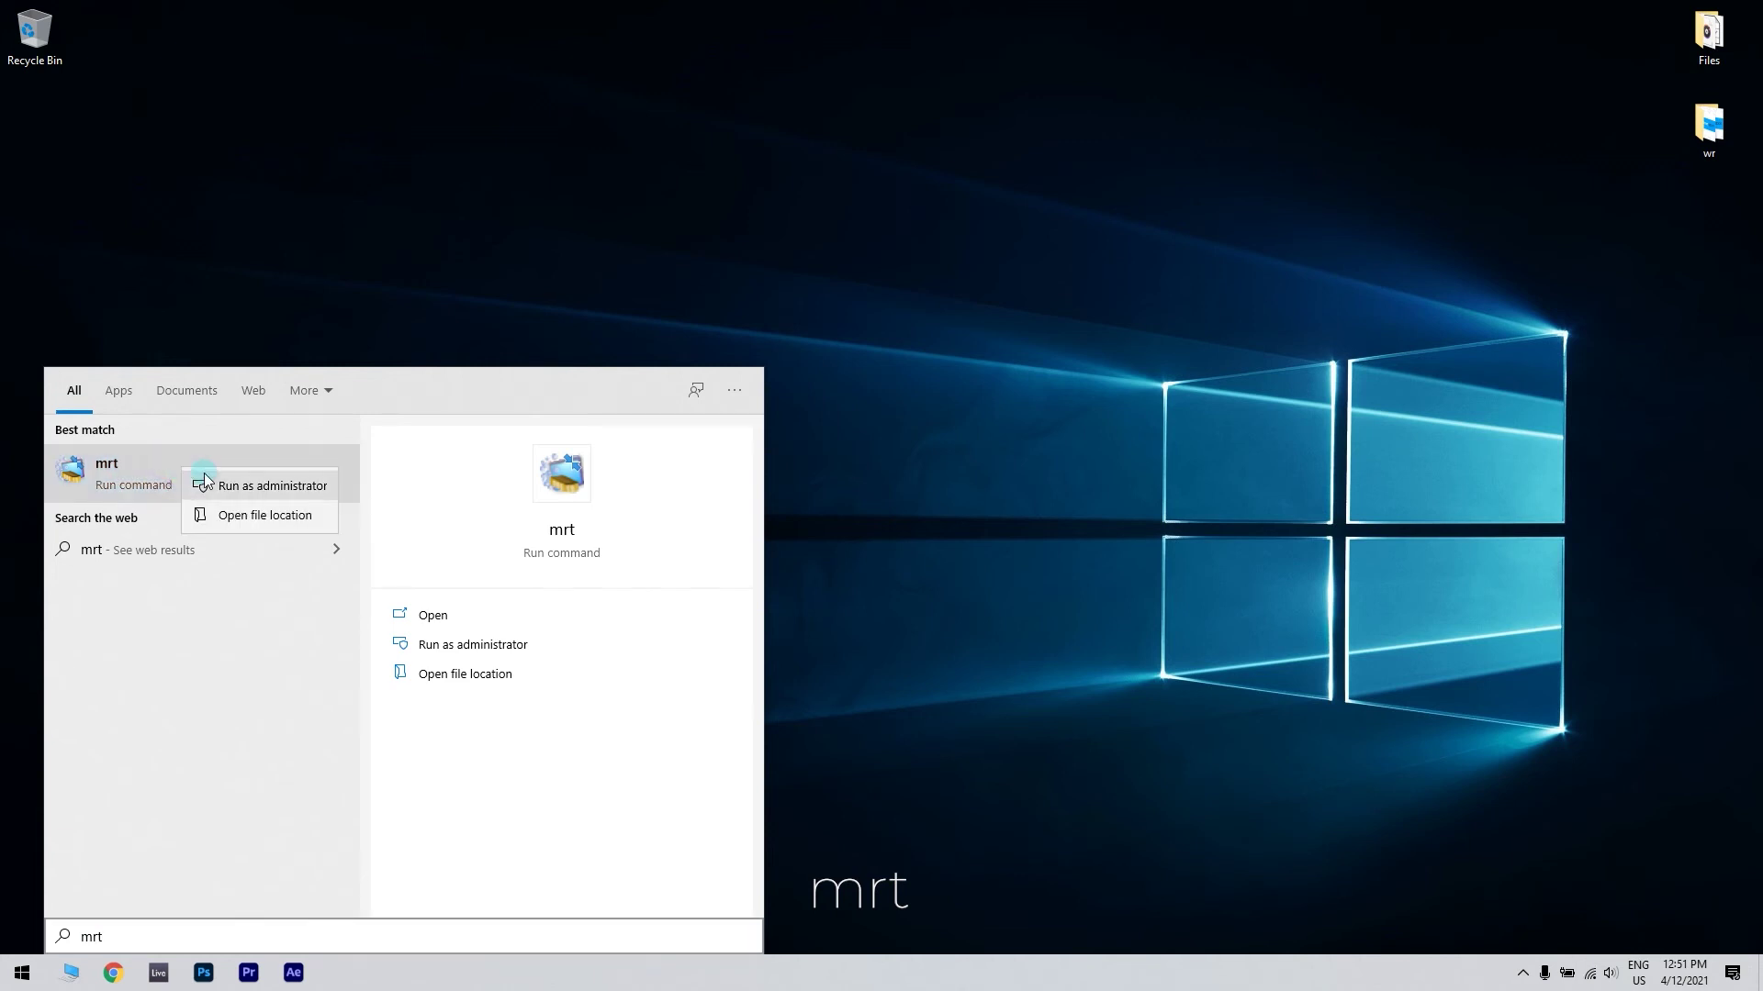
left_click(204, 481)
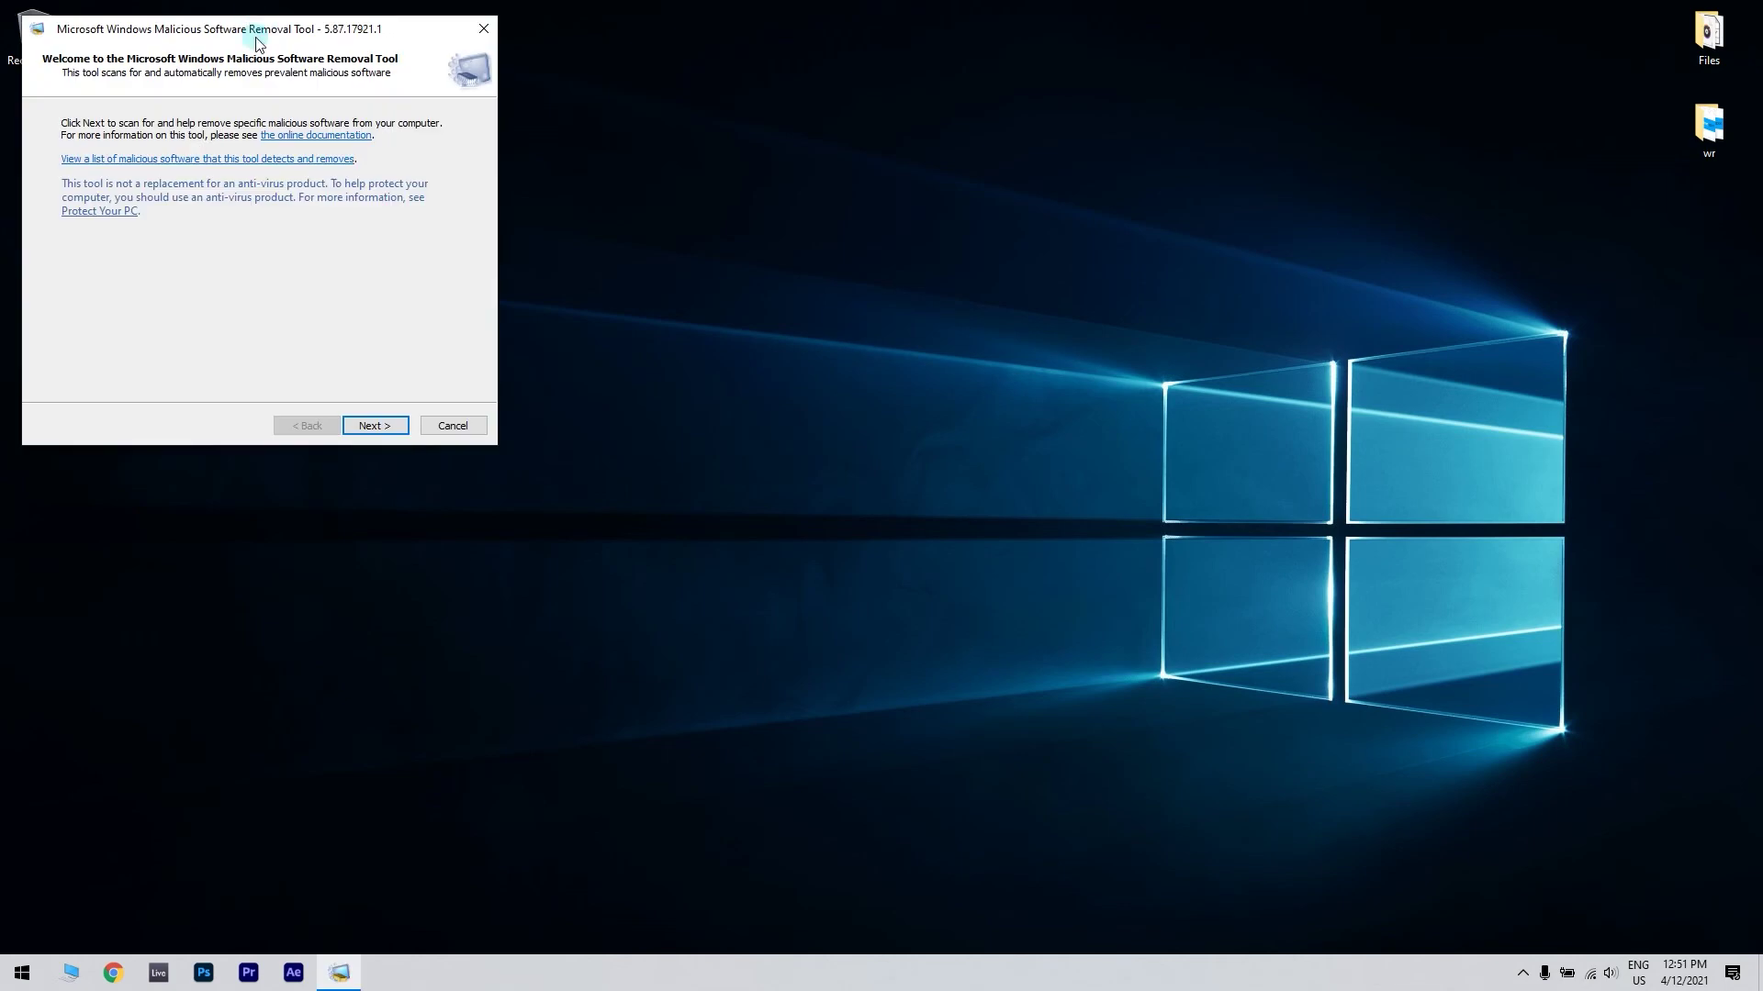
left_click(945, 687)
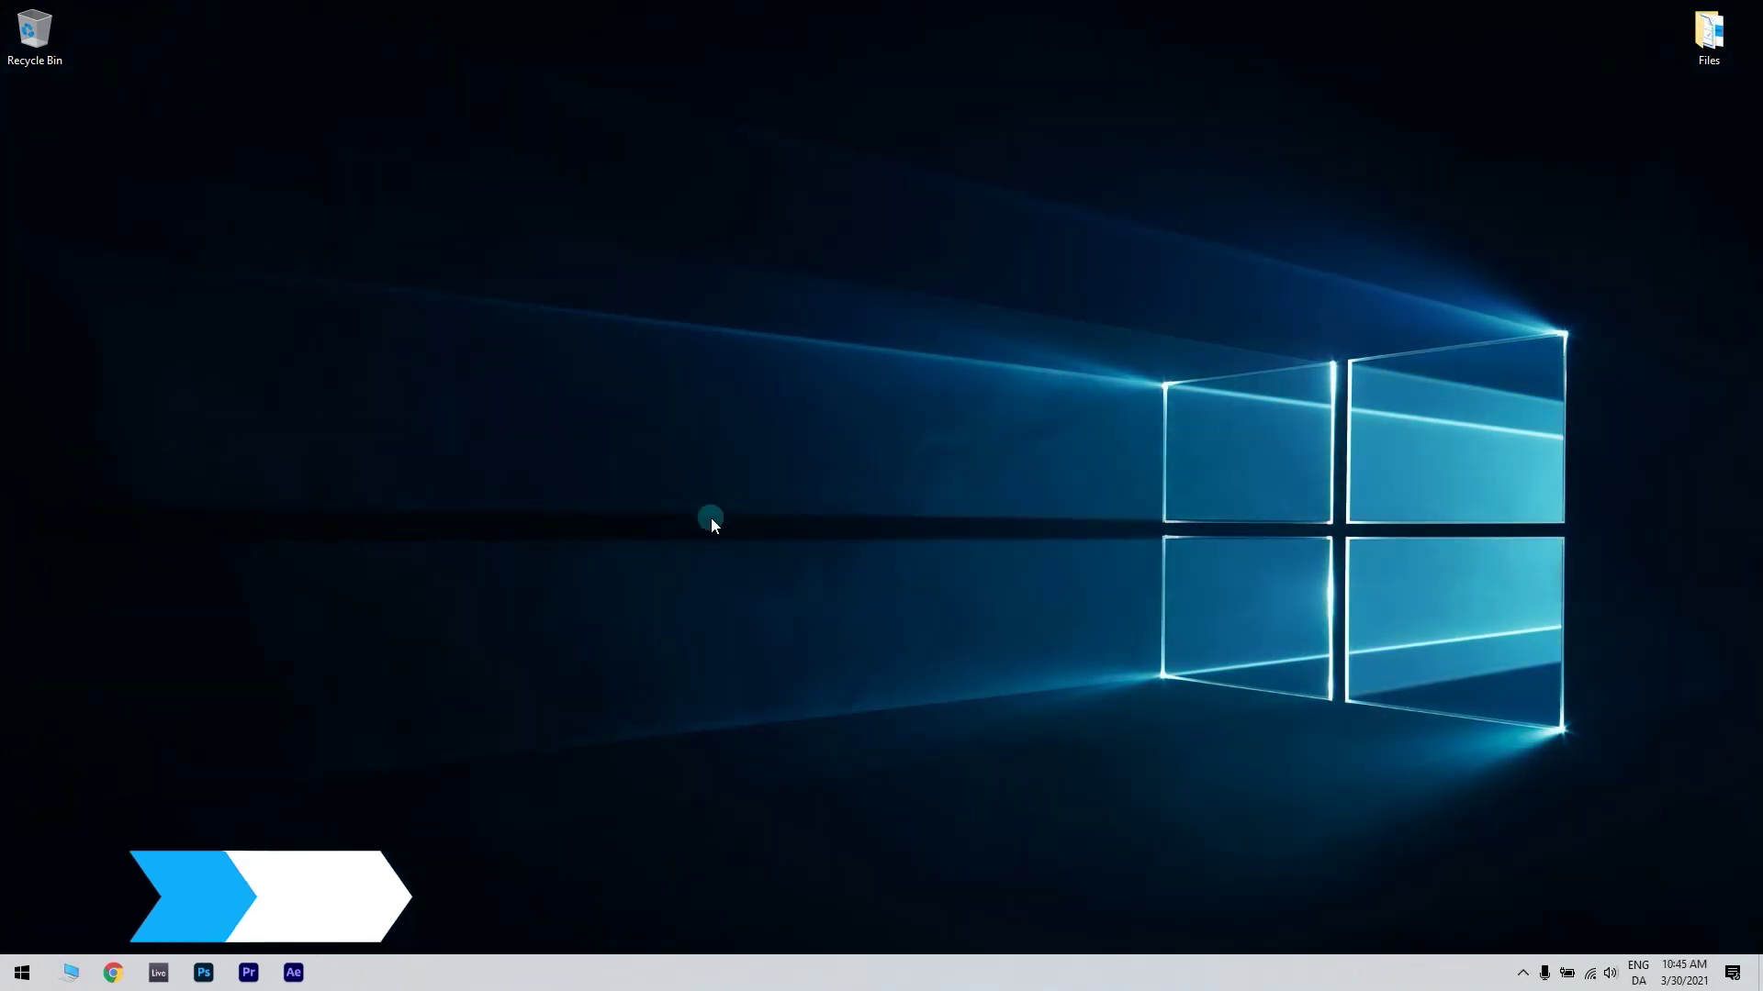
Search cmd in Start and run Command Prompt as administrator.
left_click(18, 978)
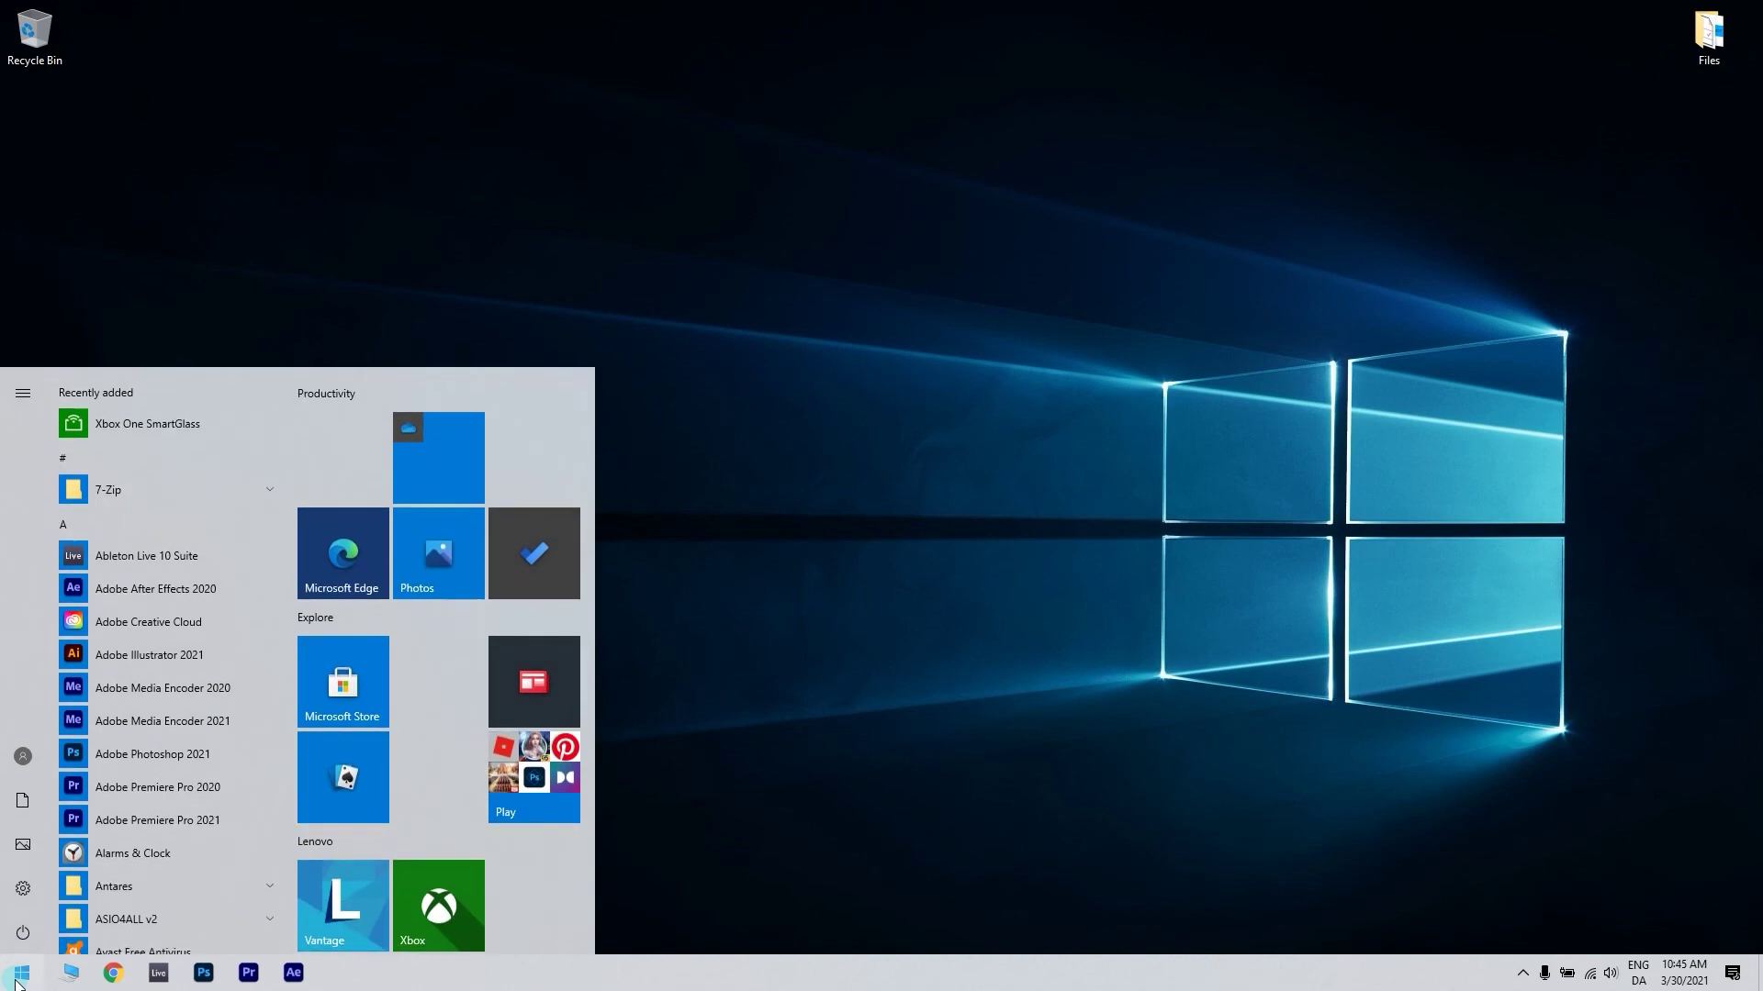
type("cmd")
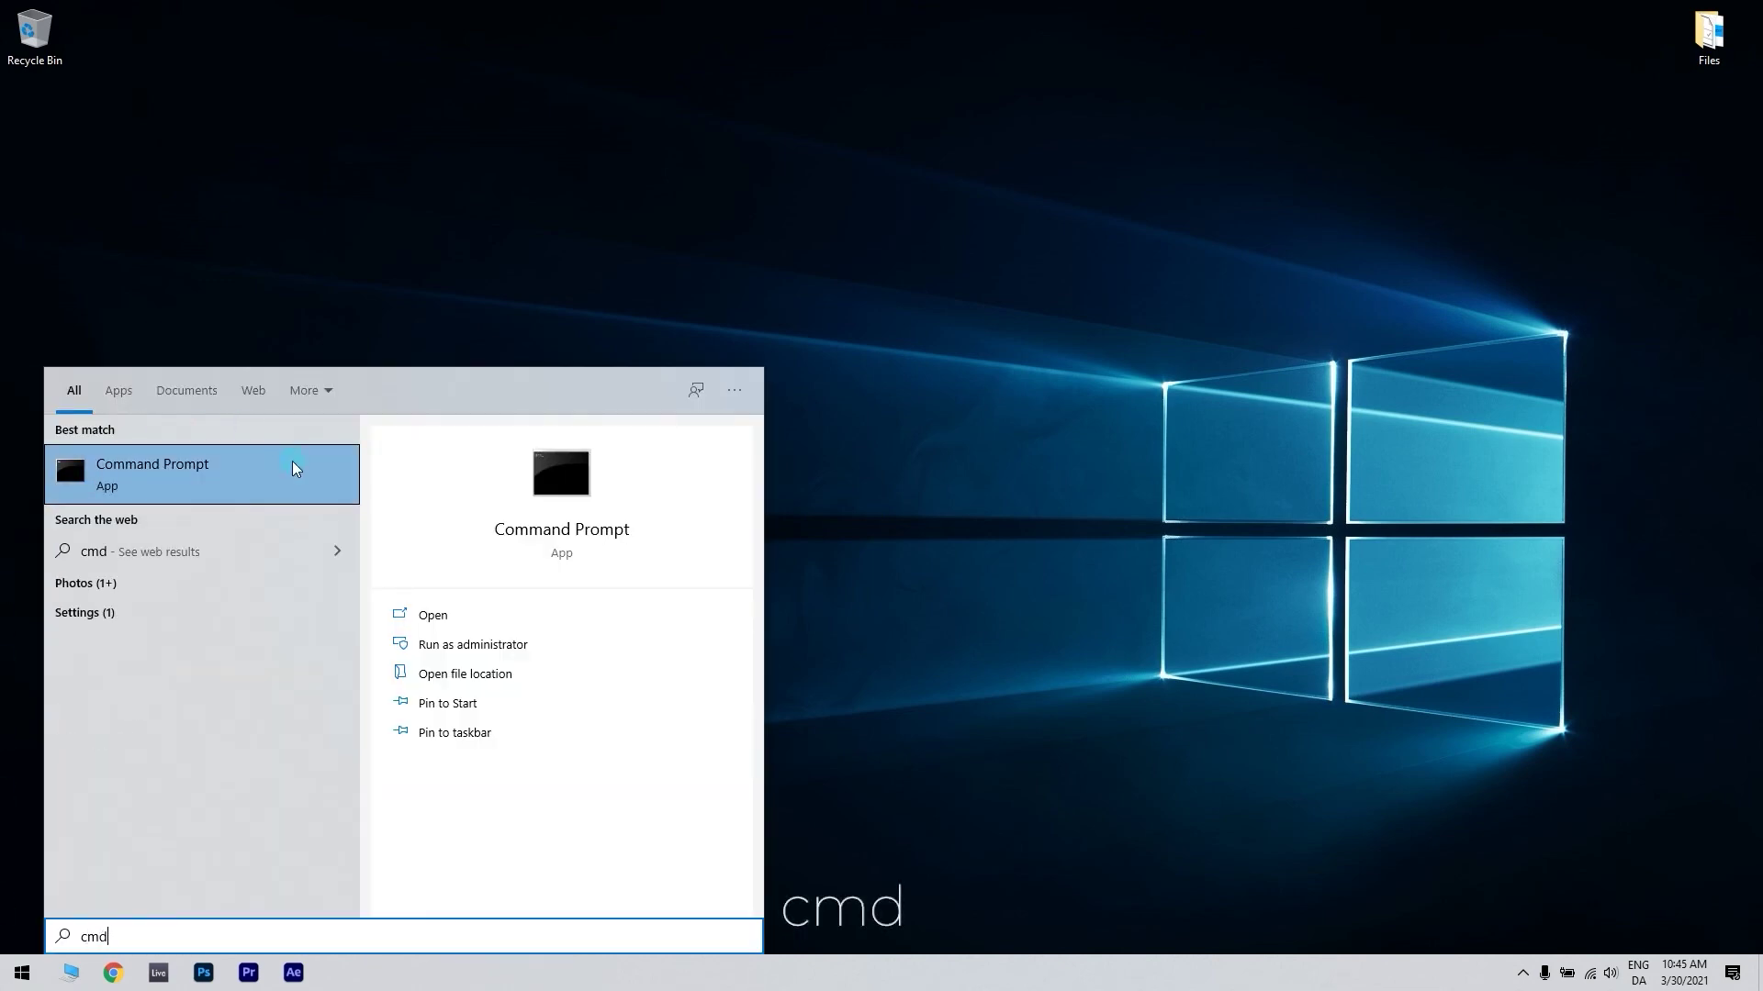
right_click(296, 469)
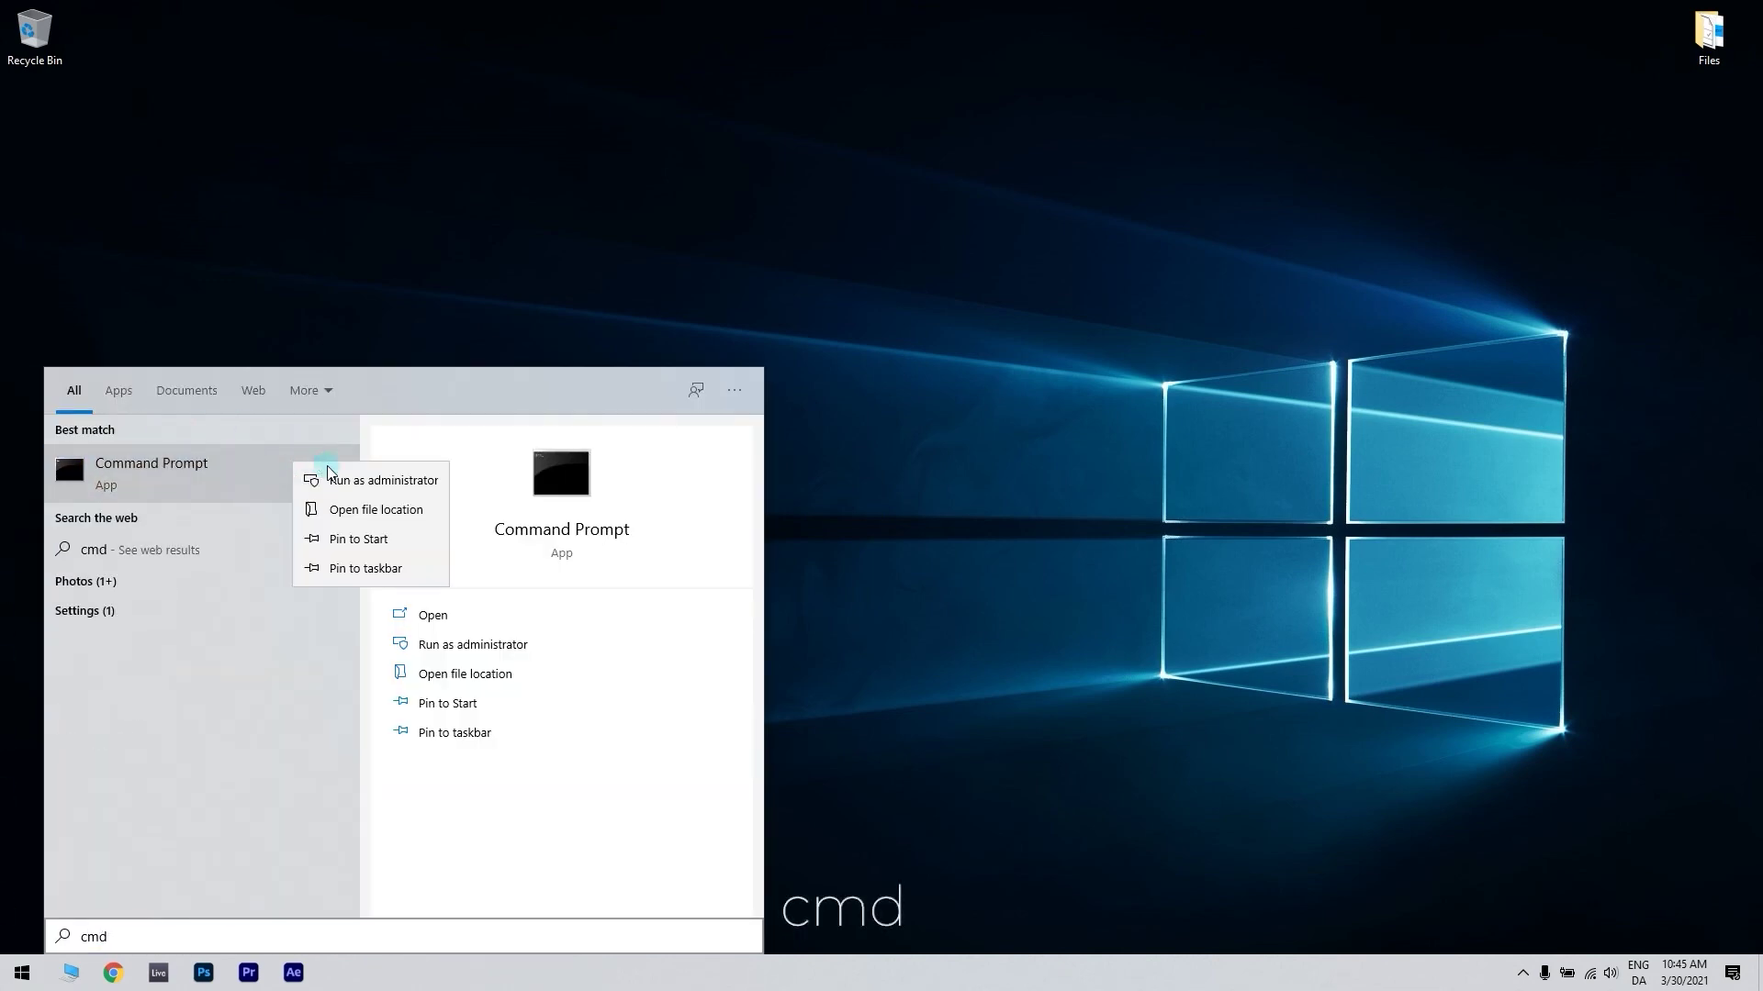
left_click(381, 480)
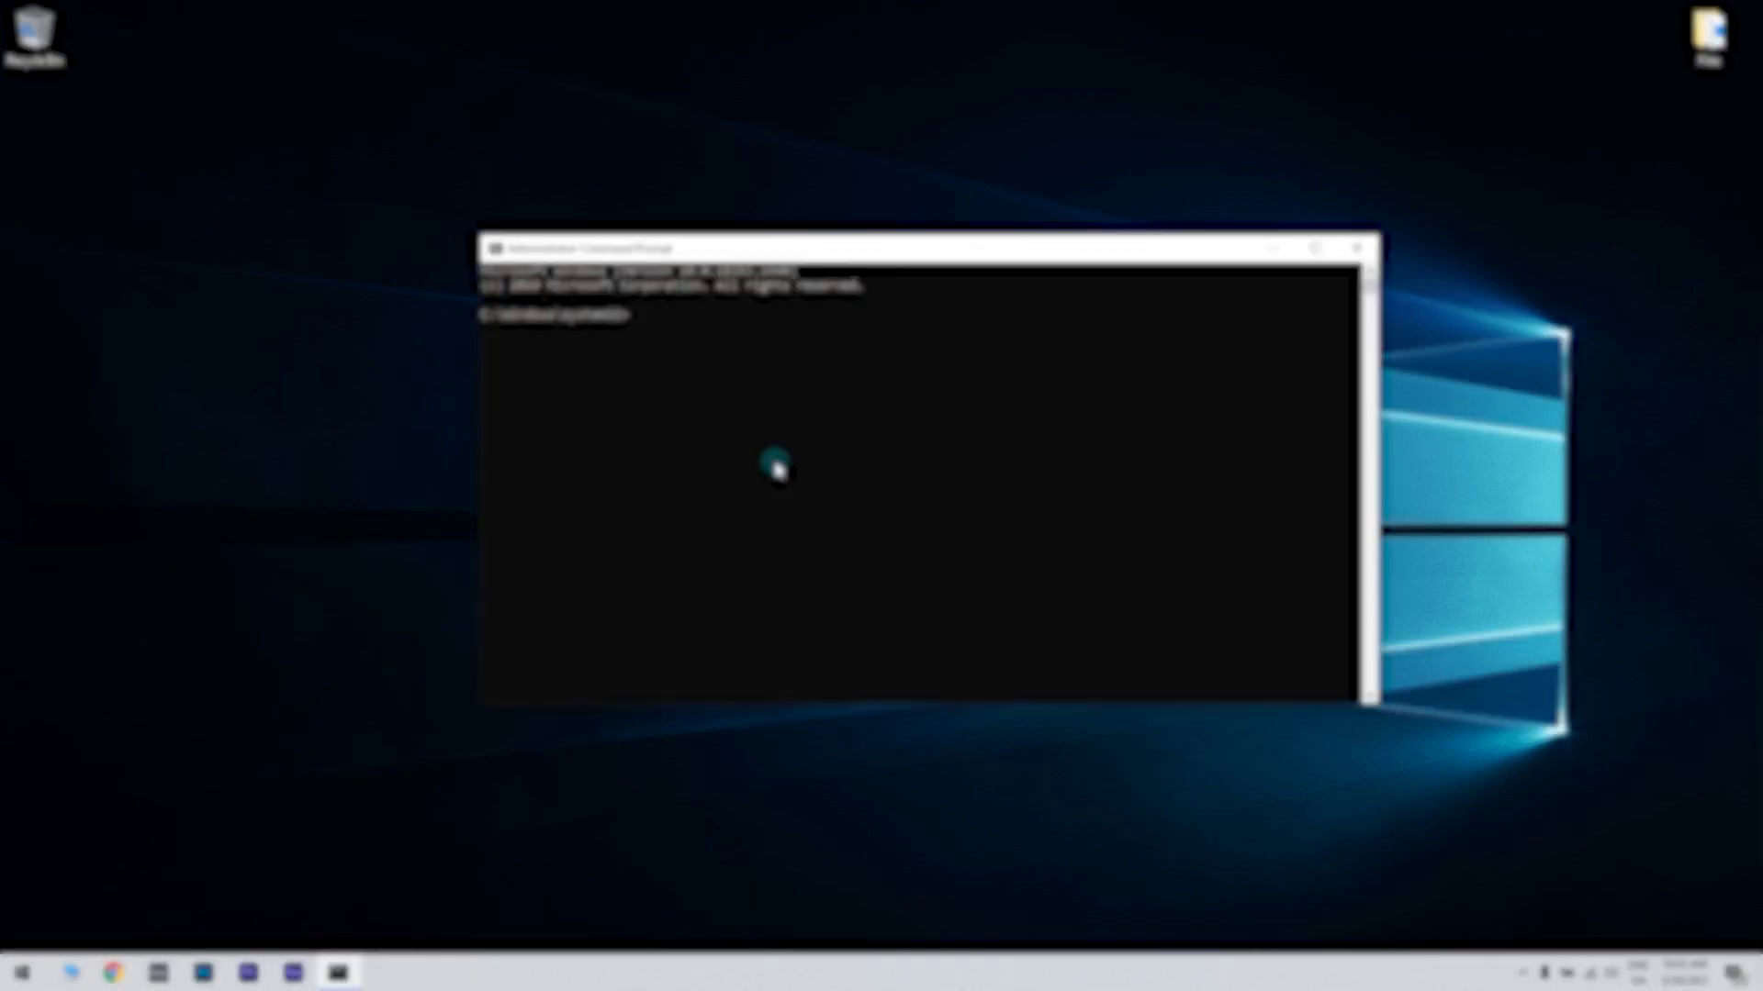